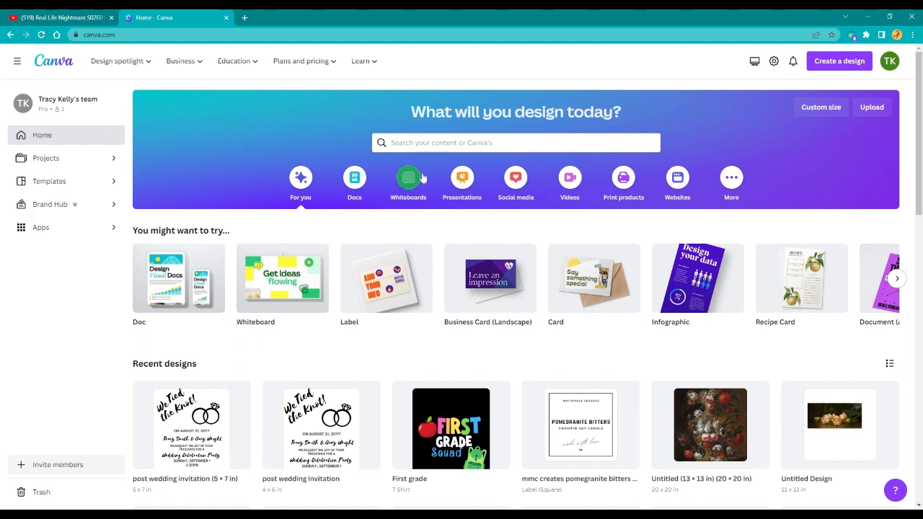
Step: Create a blank 5 × 7 in design and set the uploaded photo of the embracing couple as its background
{"action": "left_click", "coordinate": [822, 107]}
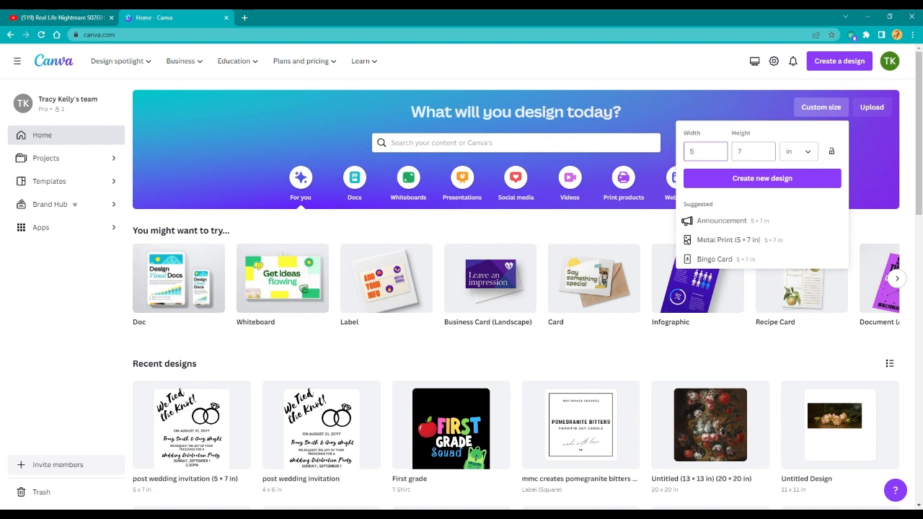
{"action": "left_click", "coordinate": [775, 179]}
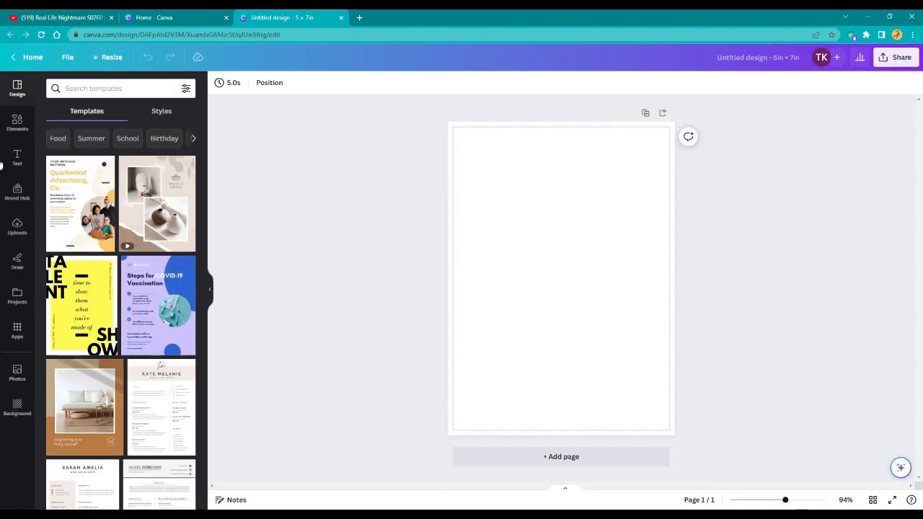
{"action": "left_click", "coordinate": [17, 226]}
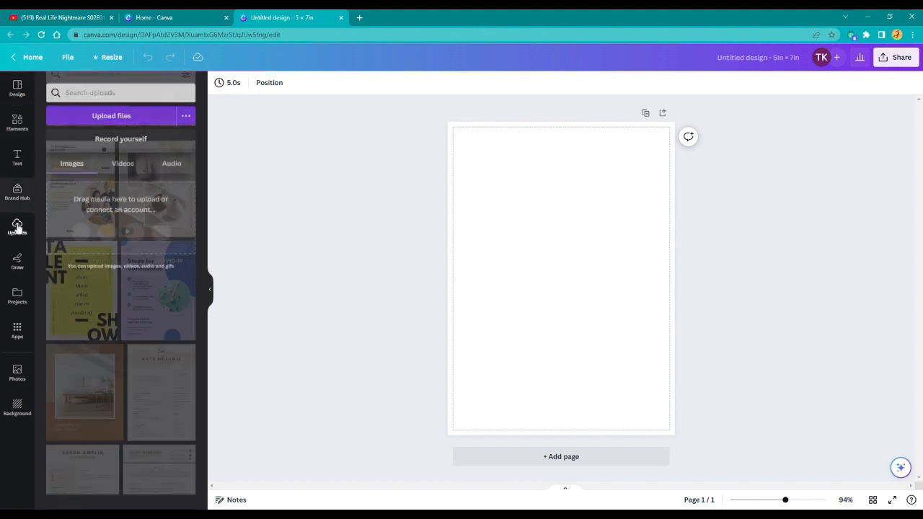
{"action": "left_click", "coordinate": [76, 202]}
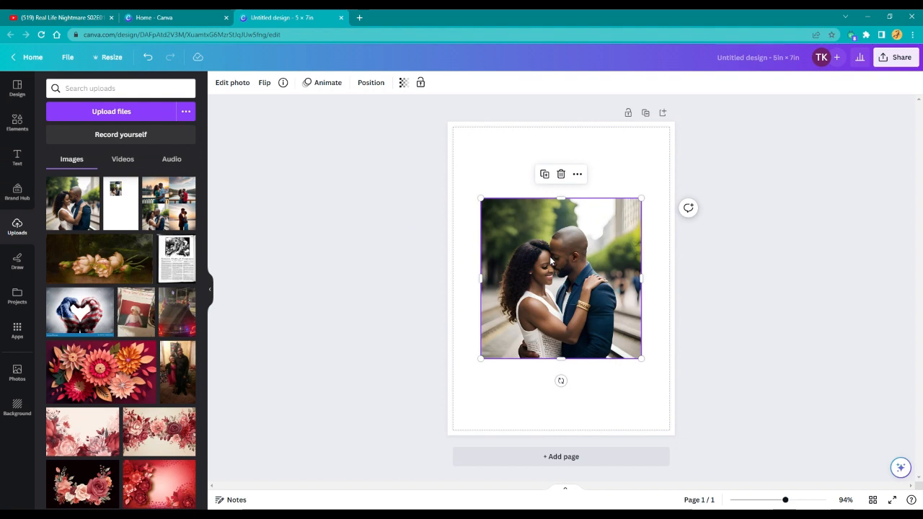
{"action": "right_click", "coordinate": [550, 261]}
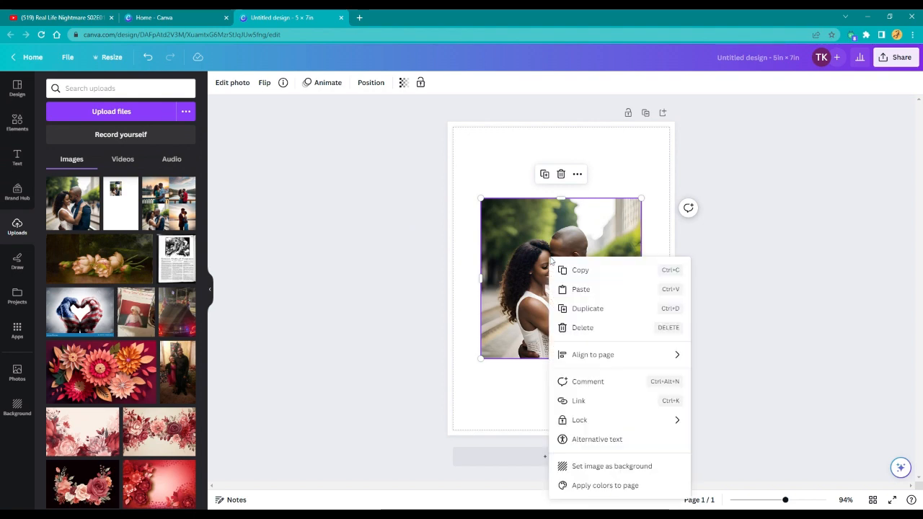
{"action": "left_click", "coordinate": [601, 466]}
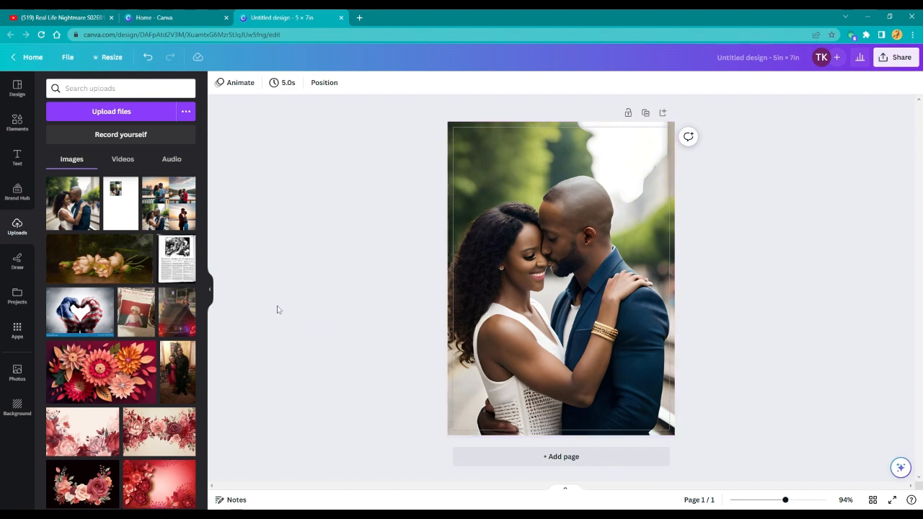
Step: Apply the Film filter from the Mono group to the background photo of the couple
{"action": "left_click", "coordinate": [526, 274]}
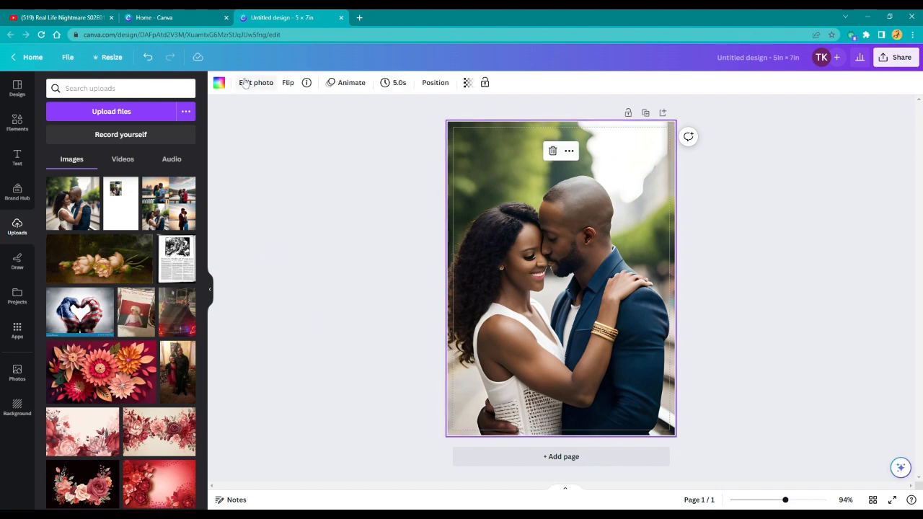
{"action": "left_click", "coordinate": [246, 83]}
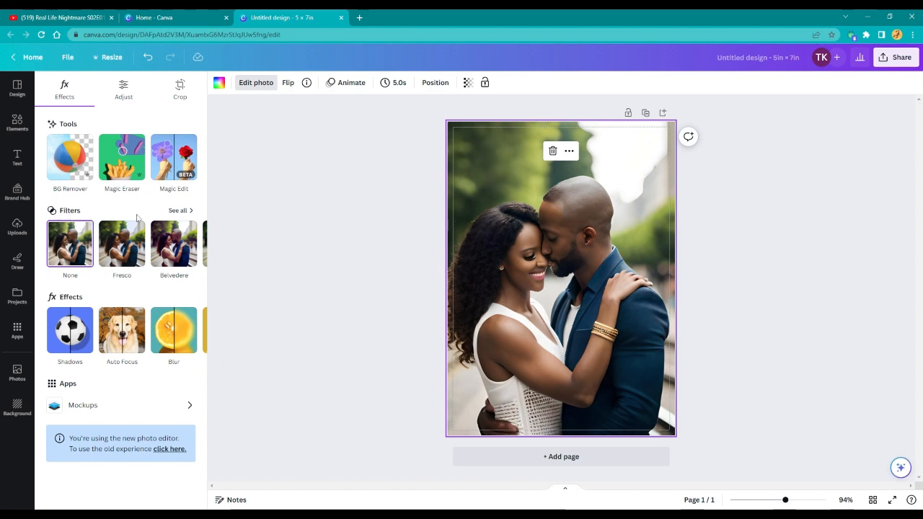
{"action": "left_click", "coordinate": [182, 211]}
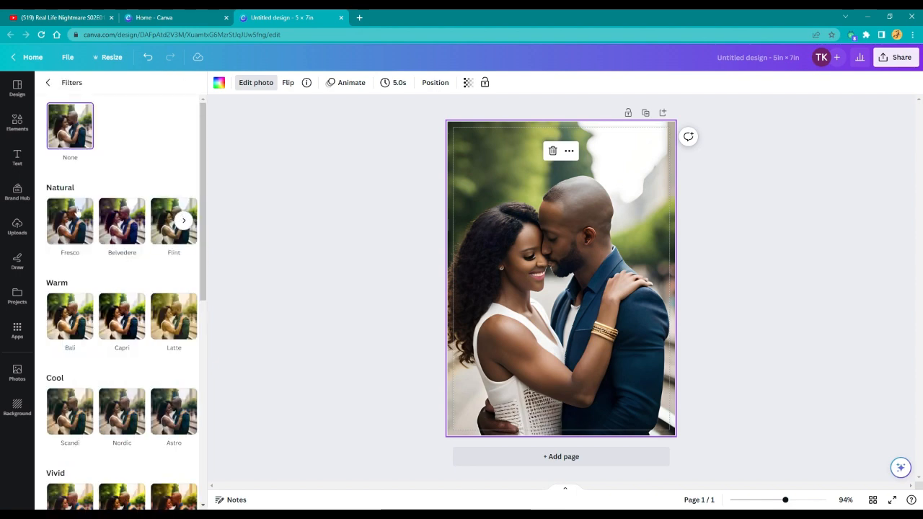
{"action": "scroll", "coordinate": [65, 225], "scroll_direction": "down", "scroll_amount": 3}
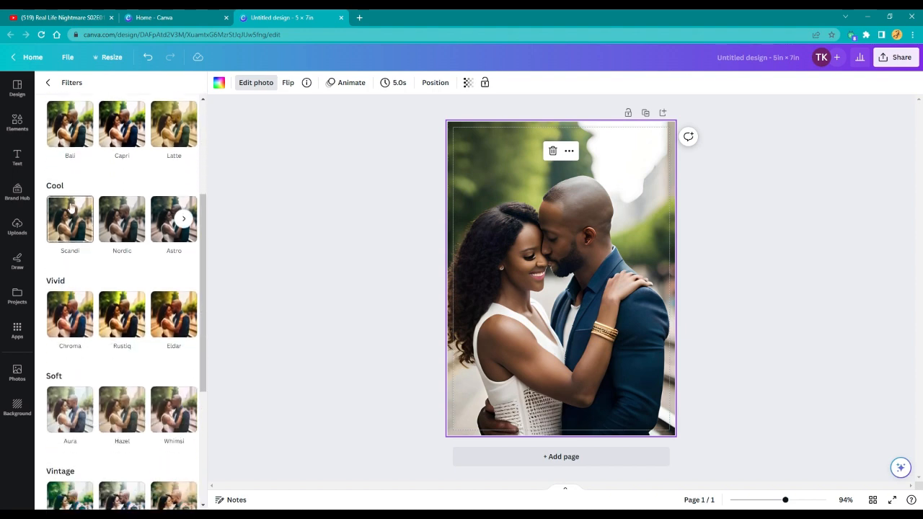
{"action": "scroll", "coordinate": [65, 302], "scroll_direction": "down", "scroll_amount": 2}
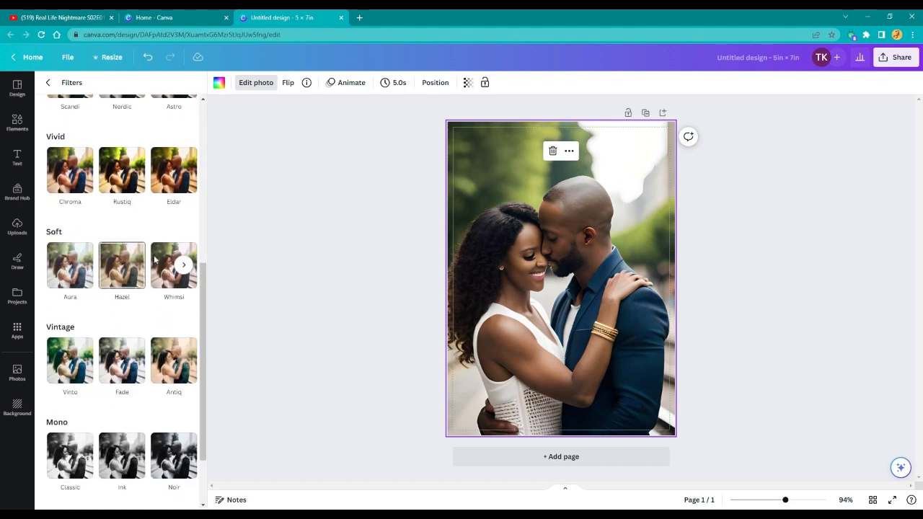
{"action": "scroll", "coordinate": [108, 310], "scroll_direction": "down", "scroll_amount": 1}
{"action": "scroll", "coordinate": [87, 360], "scroll_direction": "down", "scroll_amount": 1}
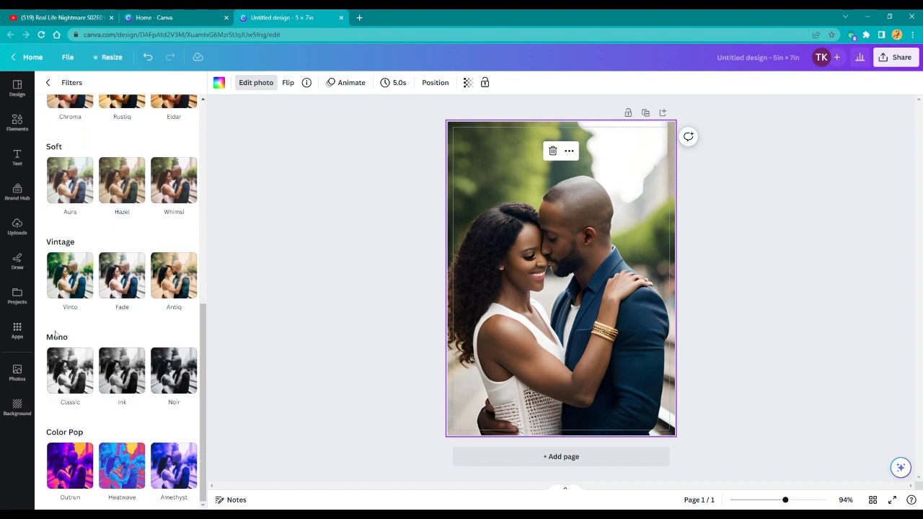
{"action": "left_click", "coordinate": [183, 370]}
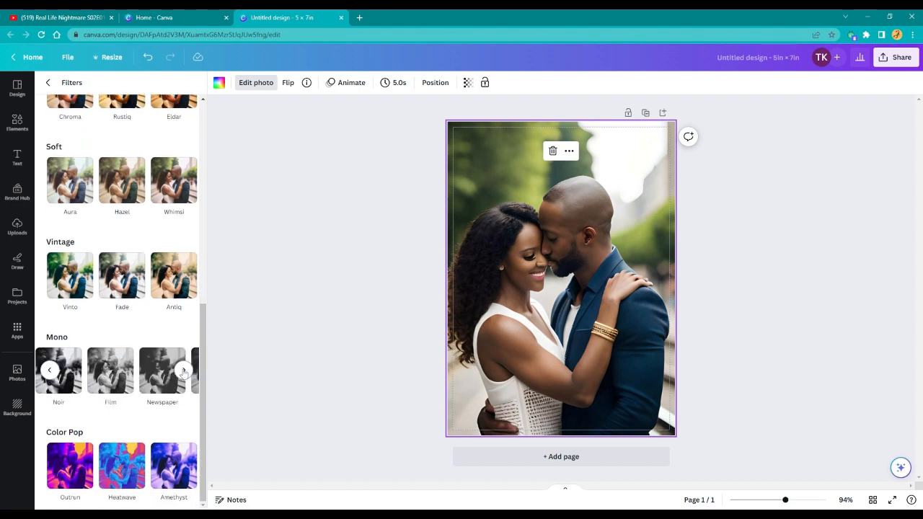
{"action": "left_click", "coordinate": [116, 370]}
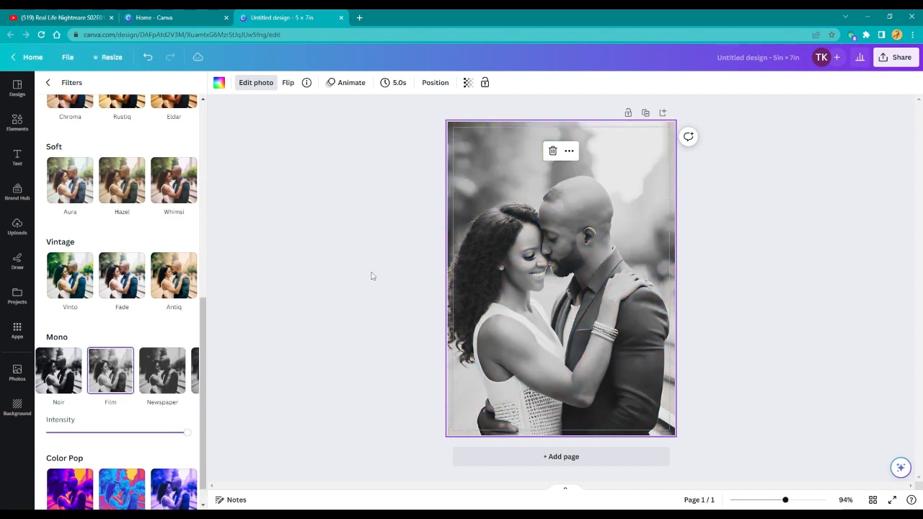
{"action": "left_click", "coordinate": [282, 273]}
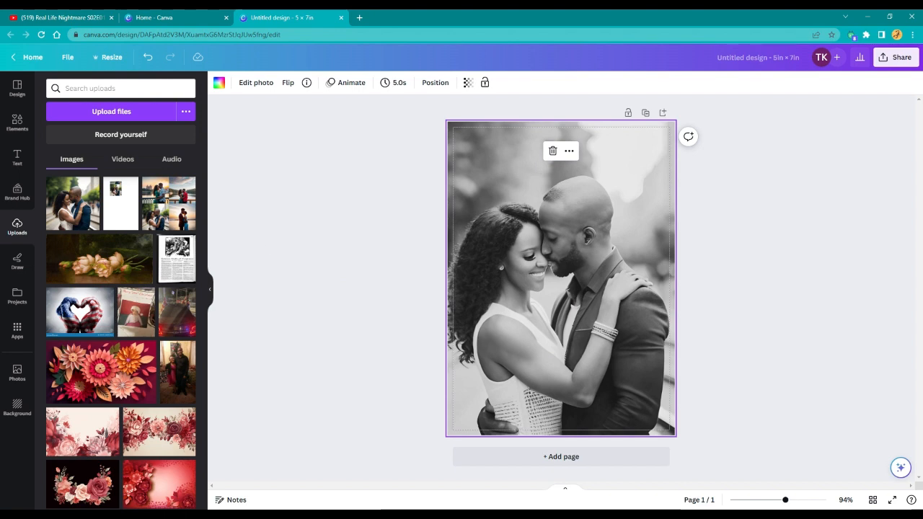
Step: Search the elements for "fade to transparent gradient" and add the purple fading gradient graphic to the page
{"action": "left_click", "coordinate": [17, 123]}
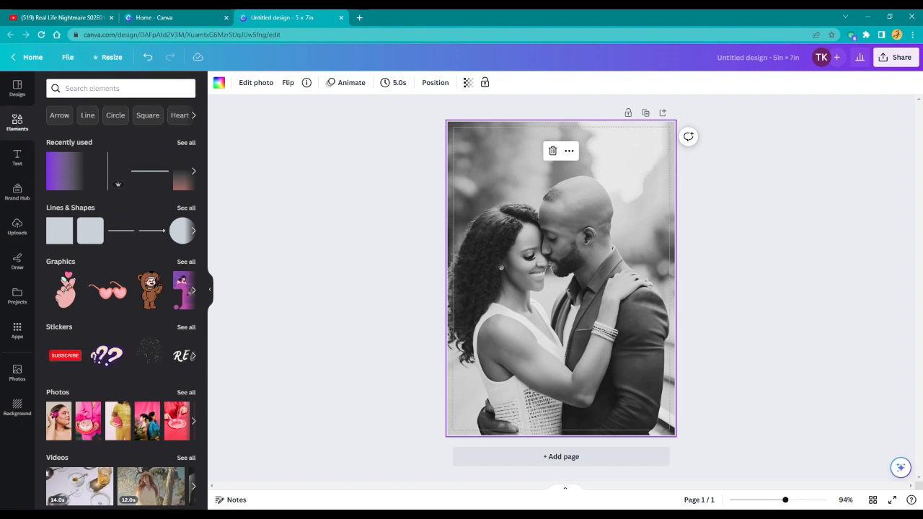
{"action": "left_click", "coordinate": [101, 89]}
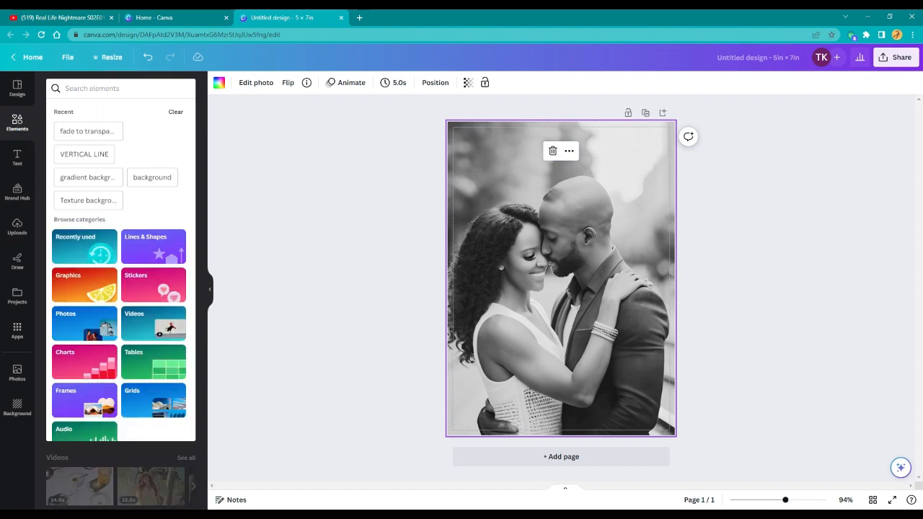
{"action": "left_click", "coordinate": [76, 133]}
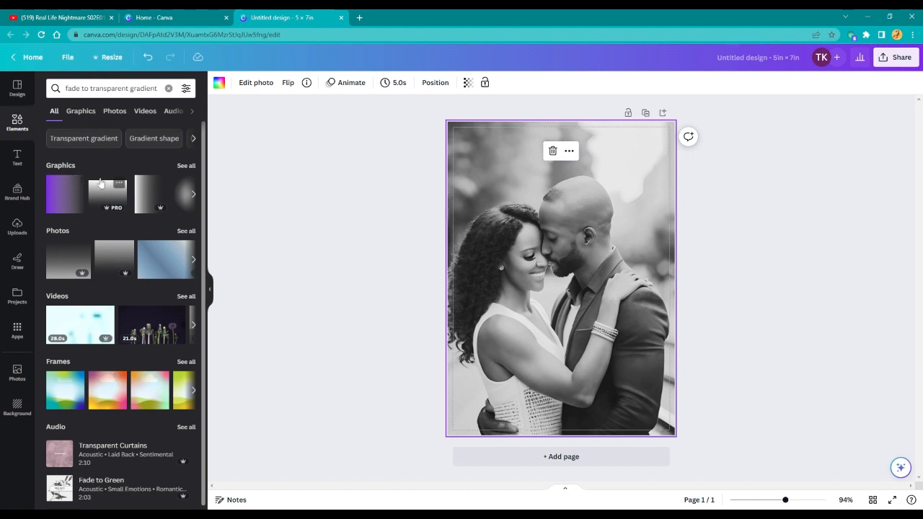
{"action": "left_click", "coordinate": [63, 188]}
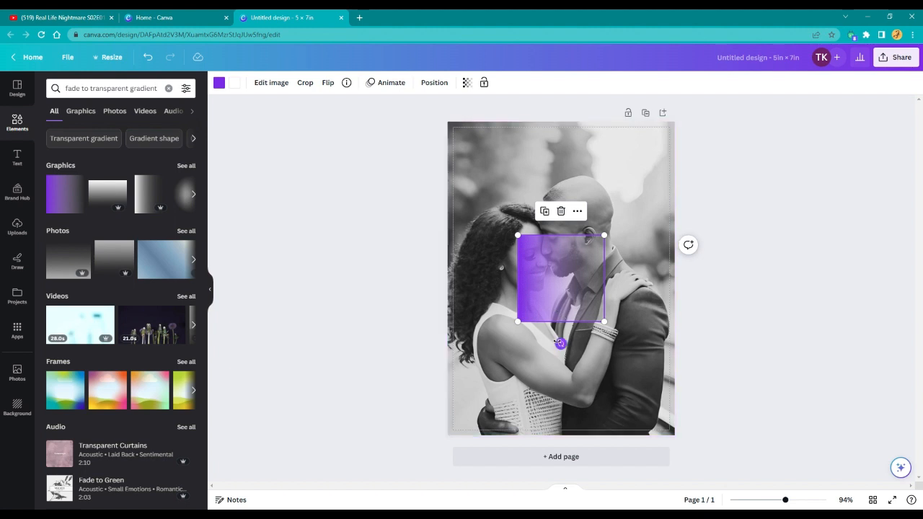
Step: Rotate the purple gradient so its solid edge faces down and move it to the lower-right corner of the photo
{"action": "left_click_drag", "start_coordinate": [560, 344], "coordinate": [604, 282]}
{"action": "left_click_drag", "start_coordinate": [551, 267], "coordinate": [603, 333]}
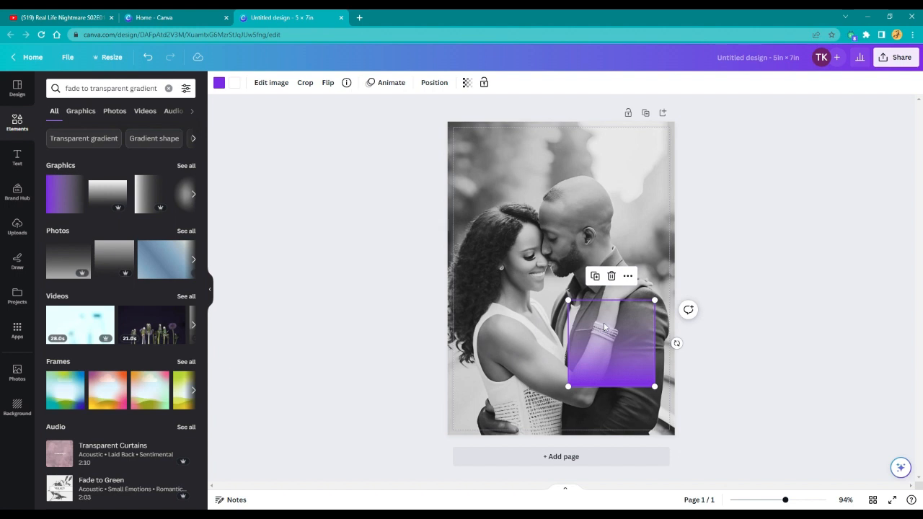
{"action": "left_click_drag", "start_coordinate": [607, 334], "coordinate": [619, 407]}
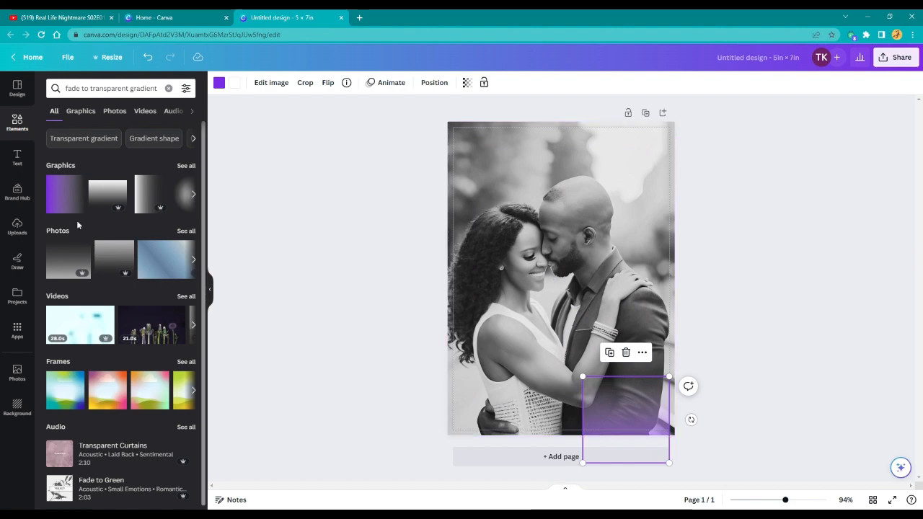
{"action": "left_click", "coordinate": [12, 157]}
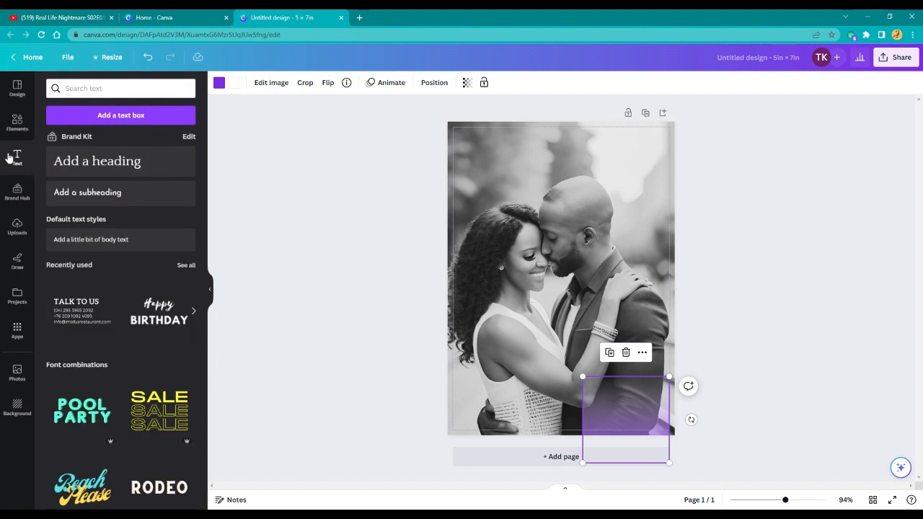
{"action": "left_click", "coordinate": [164, 161]}
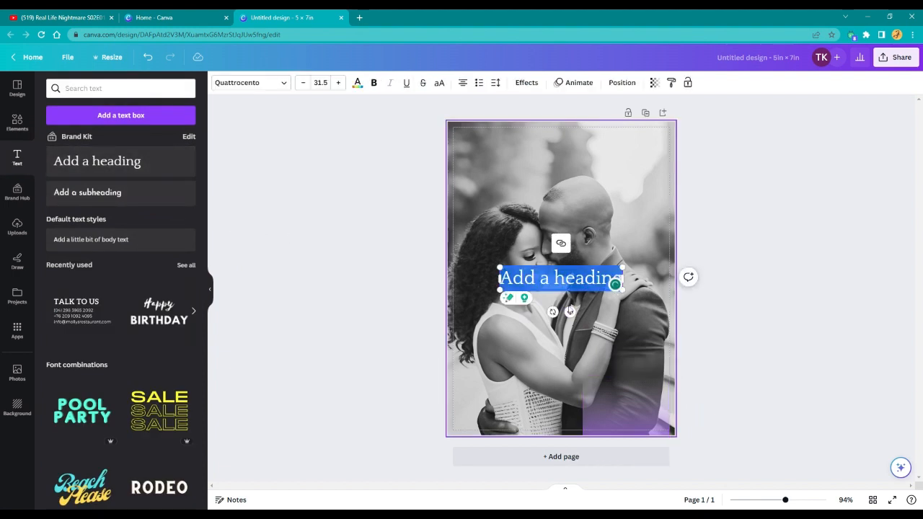
{"action": "left_click_drag", "start_coordinate": [570, 312], "coordinate": [573, 333]}
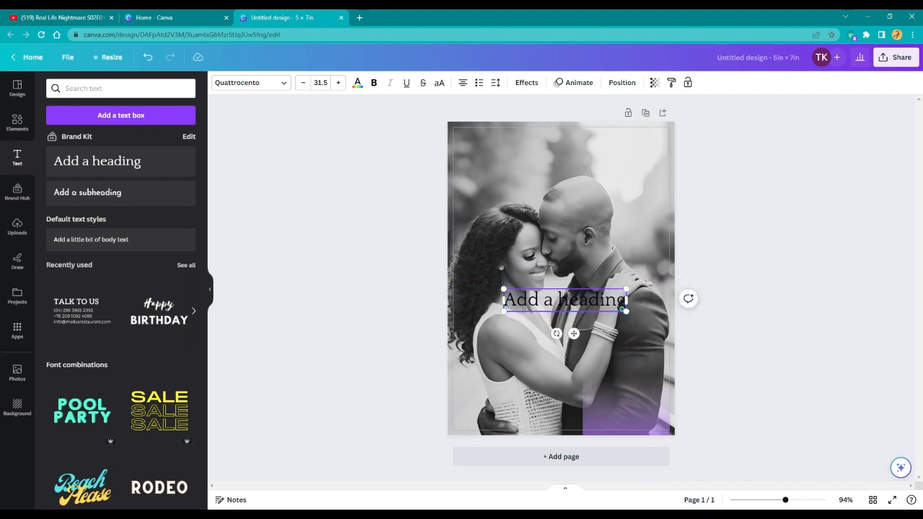
{"action": "left_click_drag", "start_coordinate": [505, 300], "coordinate": [625, 302]}
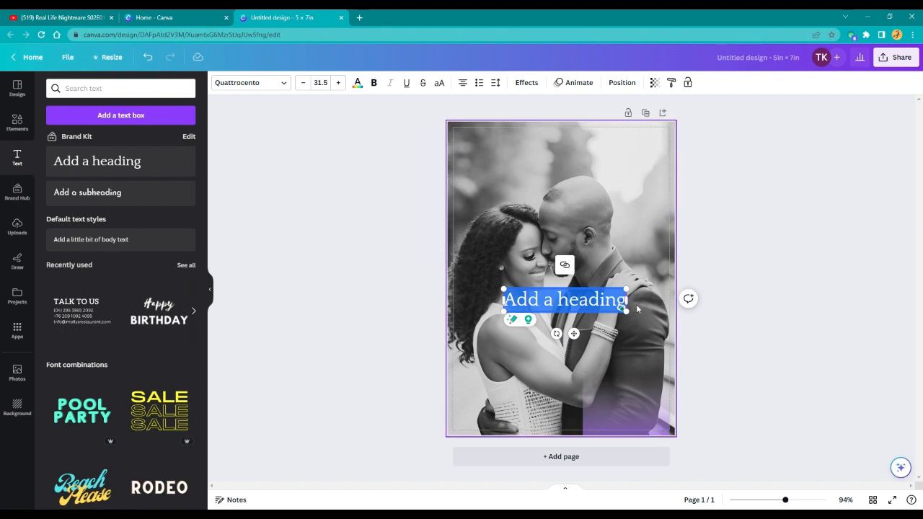
{"action": "type", "text": "tRACY"}
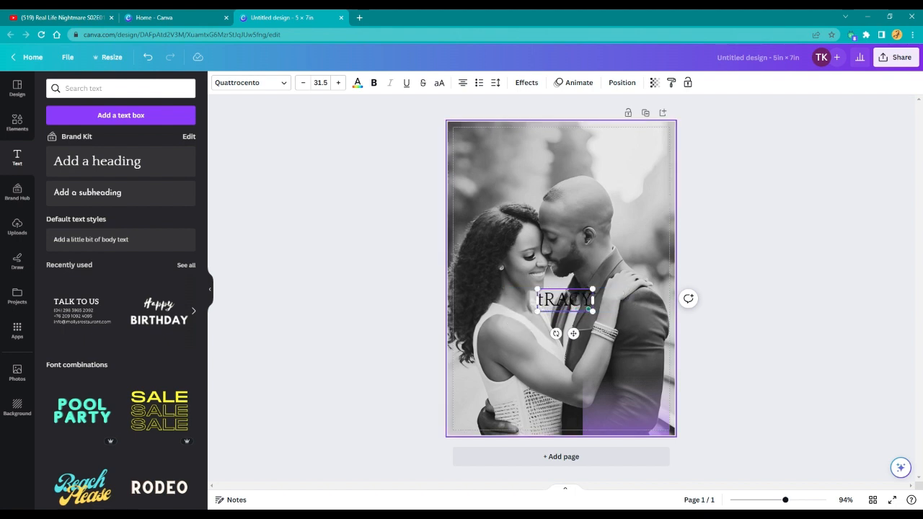
{"action": "type", "text": " AND GRA"}
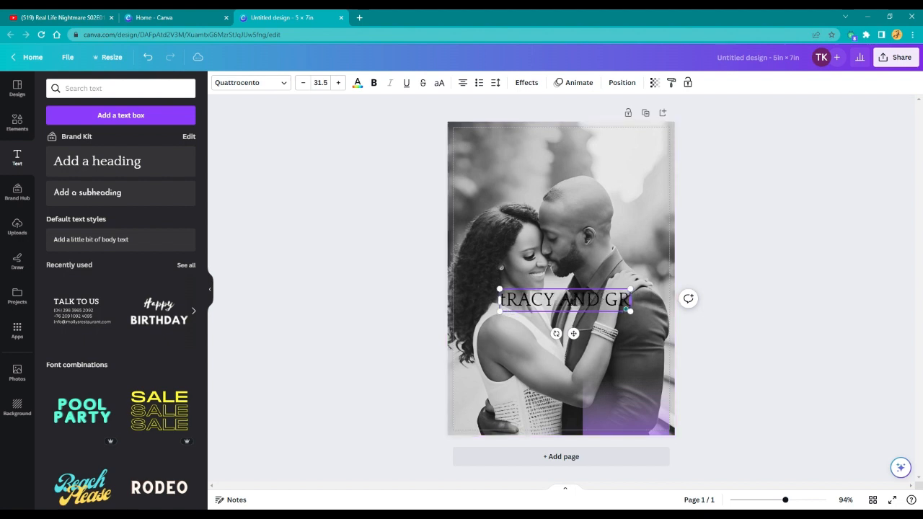
{"action": "key", "text": "BackSpace"}
{"action": "key", "text": "BackSpace"}
{"action": "type", "text": "ARY"}
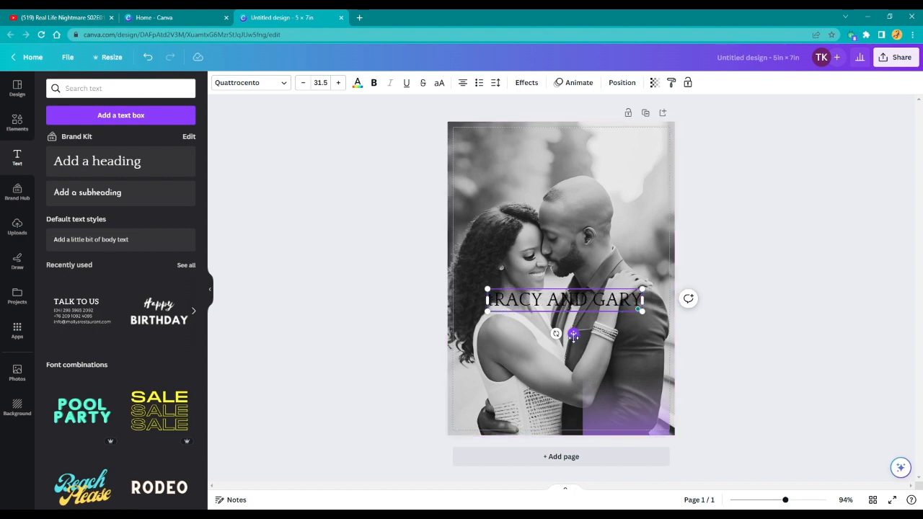
{"action": "left_click_drag", "start_coordinate": [572, 334], "coordinate": [573, 362]}
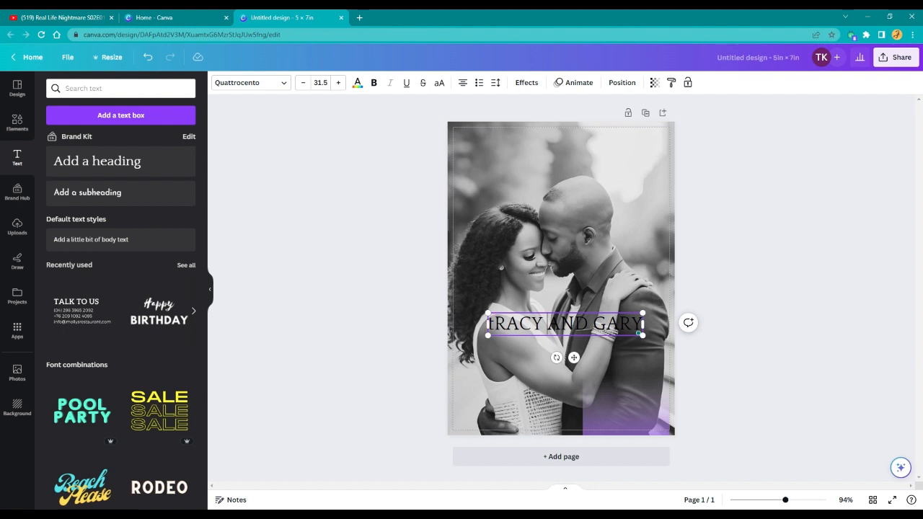
{"action": "left_click_drag", "start_coordinate": [489, 325], "coordinate": [655, 324]}
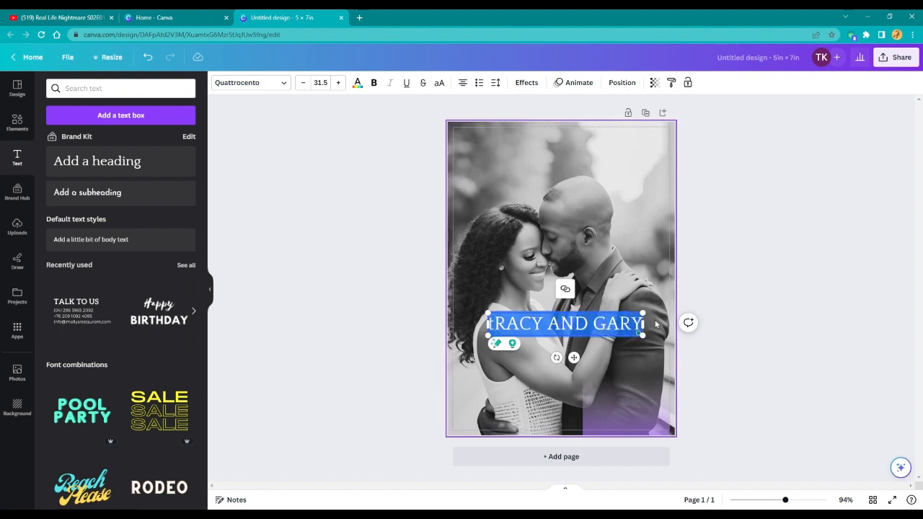
{"action": "key", "text": "BackSpace"}
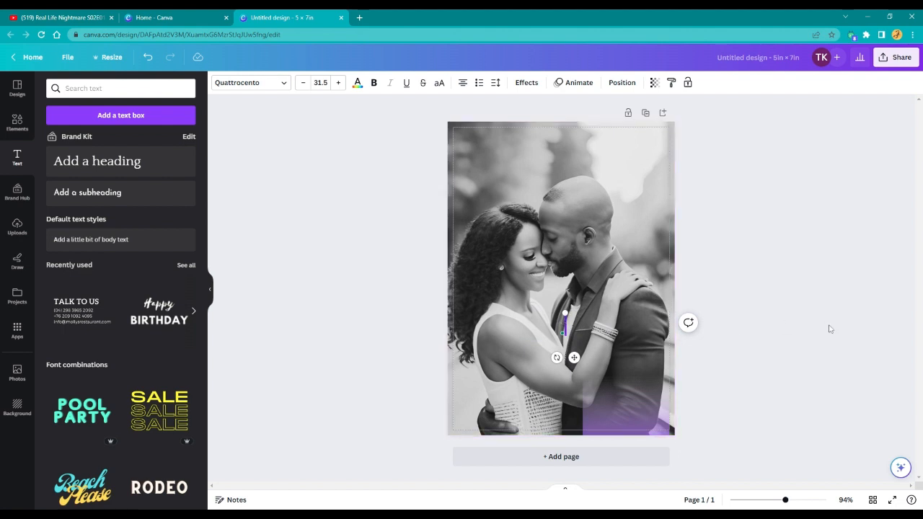
{"action": "left_click", "coordinate": [554, 318]}
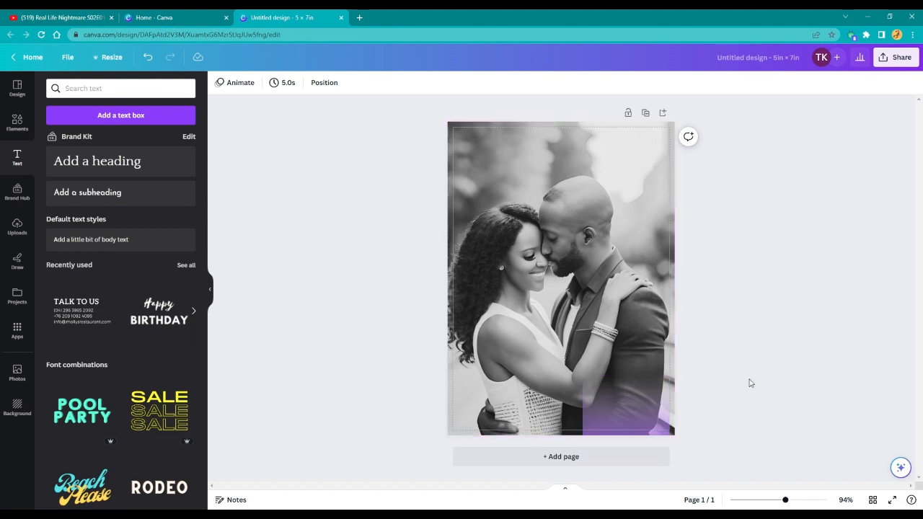
Step: Move the purple gradient into the photo's lower-left corner, flush with the page edge, and enlarge it to about 2.7 × 2.7 in
{"action": "left_click_drag", "start_coordinate": [595, 374], "coordinate": [463, 326]}
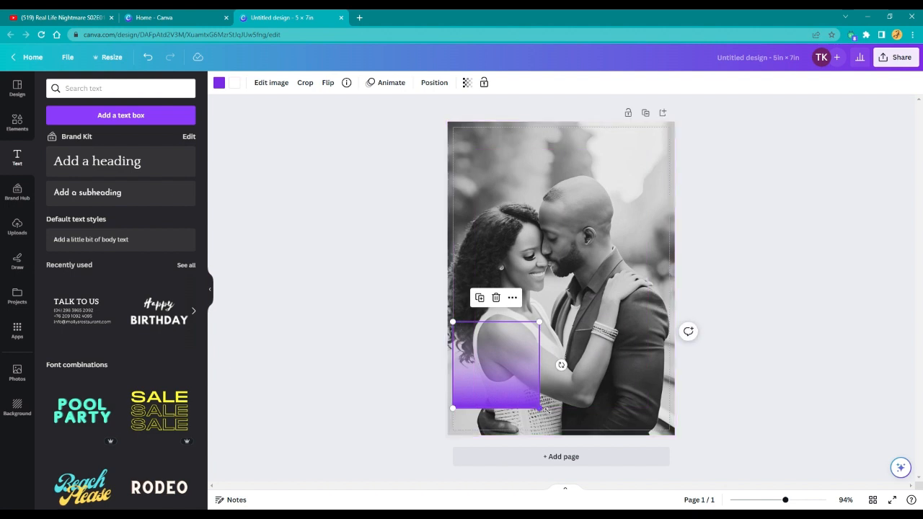
{"action": "left_click_drag", "start_coordinate": [540, 408], "coordinate": [577, 424]}
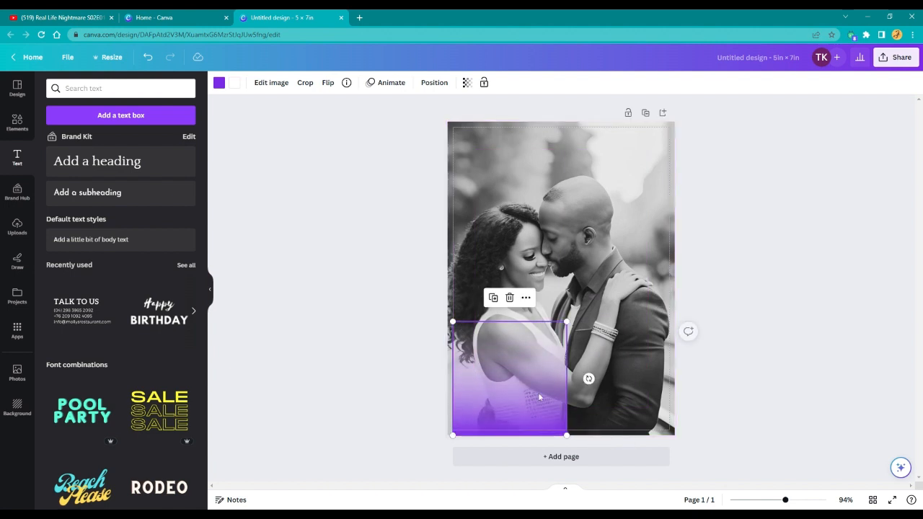
{"action": "mouse_move", "coordinate": [526, 385]}
{"action": "left_mouse_down"}
{"action": "mouse_move", "coordinate": [534, 380]}
{"action": "mouse_move", "coordinate": [520, 385]}
{"action": "left_mouse_up"}
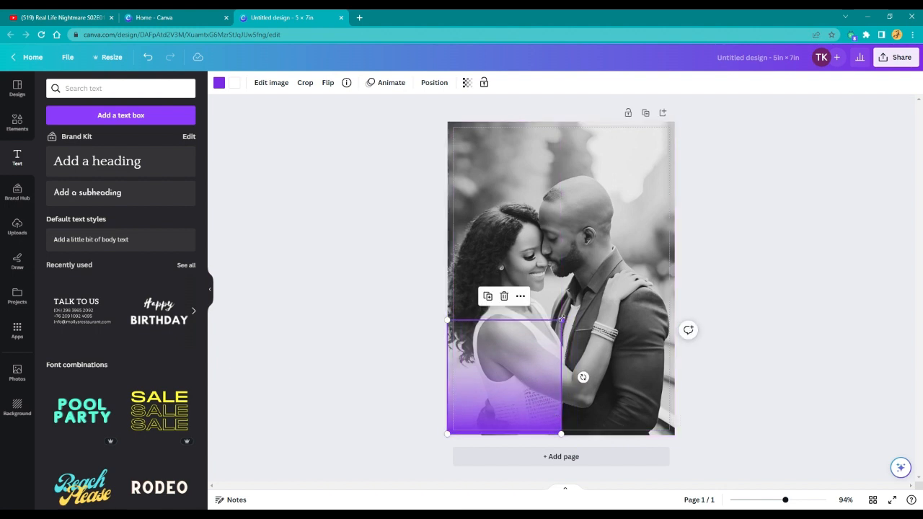
{"action": "left_click_drag", "start_coordinate": [561, 318], "coordinate": [567, 316]}
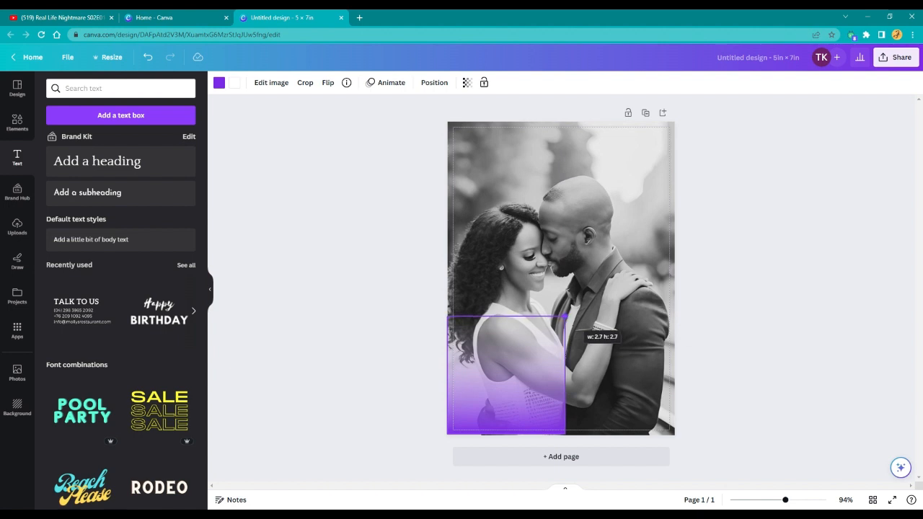
{"action": "left_click_drag", "start_coordinate": [566, 317], "coordinate": [566, 316]}
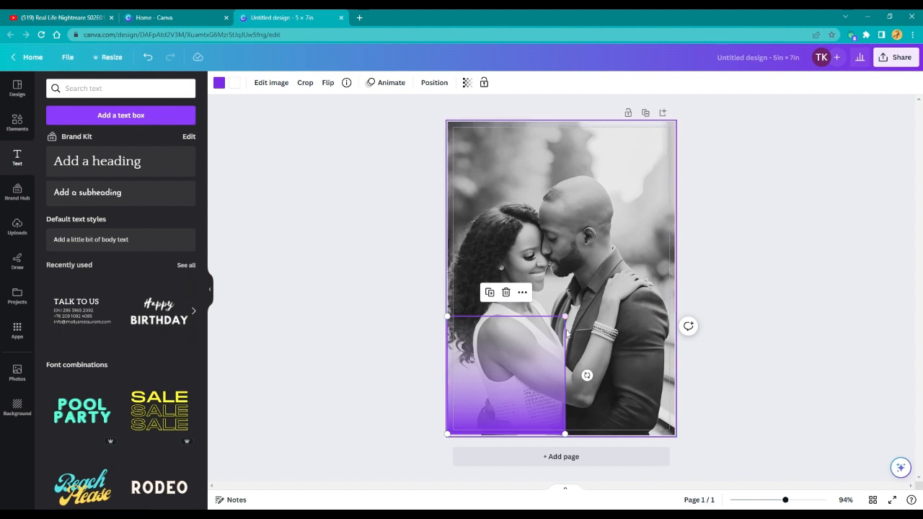
Step: Duplicate the purple gradient and place the copy in the photo's lower-right corner so the two cover the full width
{"action": "right_click", "coordinate": [514, 374]}
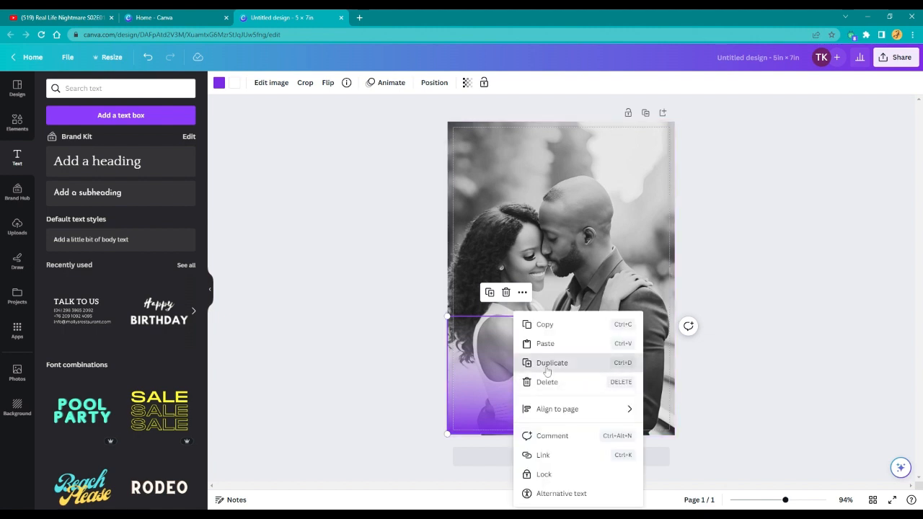
{"action": "left_click", "coordinate": [548, 363]}
{"action": "left_click_drag", "start_coordinate": [505, 384], "coordinate": [607, 380]}
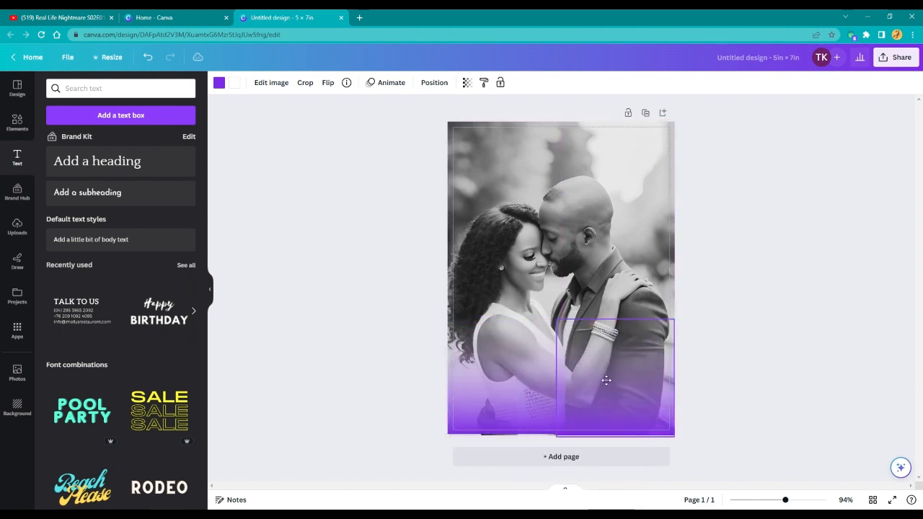
{"action": "left_click", "coordinate": [768, 334]}
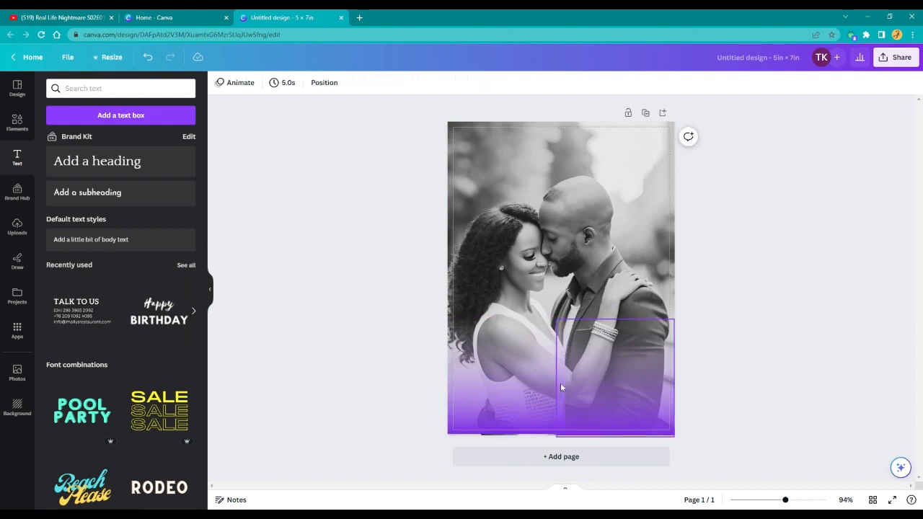
Step: Recolor both purple gradients with the near-black navy swatch from the photo colors
{"action": "left_click", "coordinate": [511, 386]}
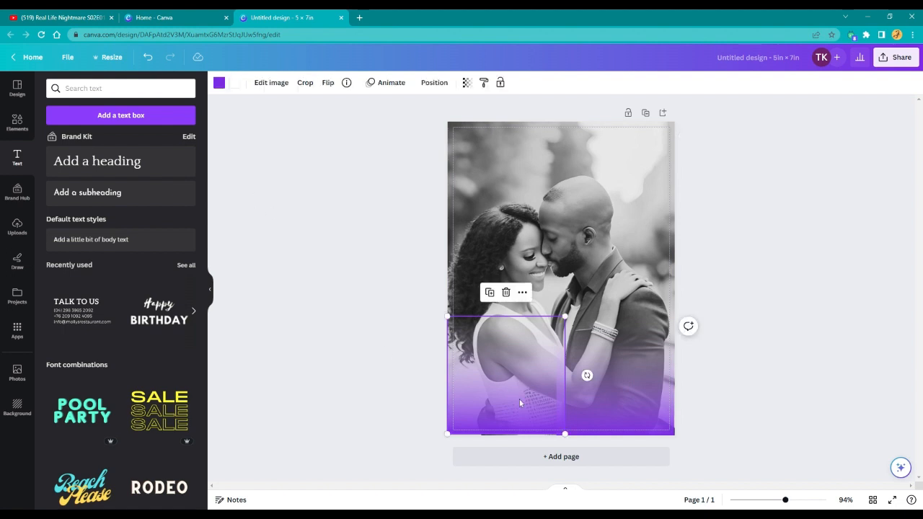
{"action": "left_click", "coordinate": [233, 85]}
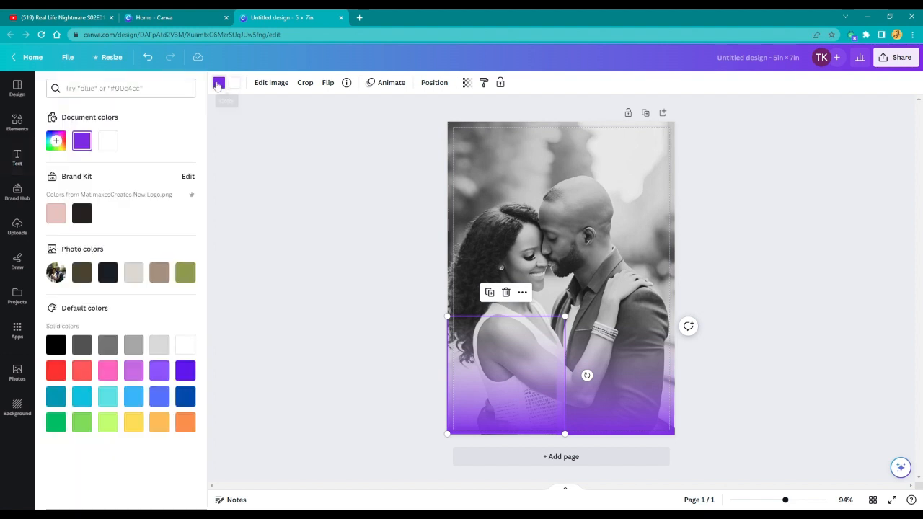
{"action": "left_click", "coordinate": [106, 272]}
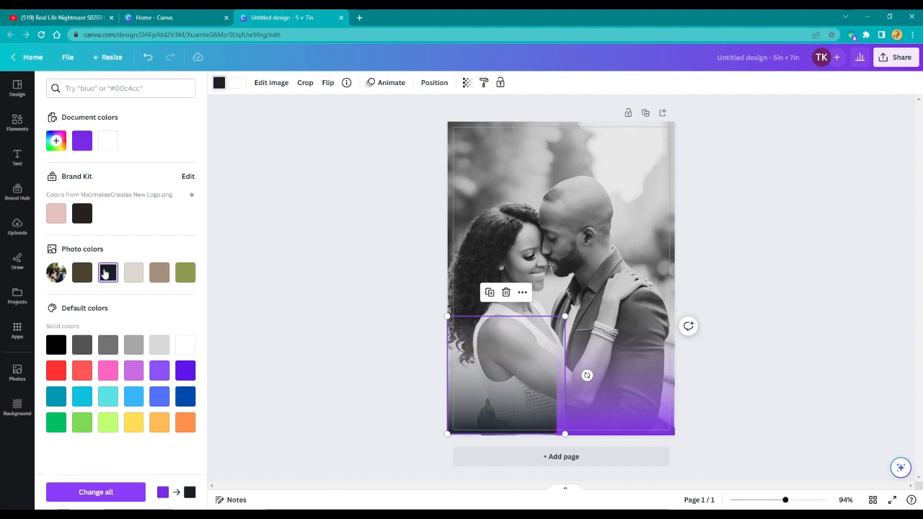
{"action": "left_click", "coordinate": [644, 367]}
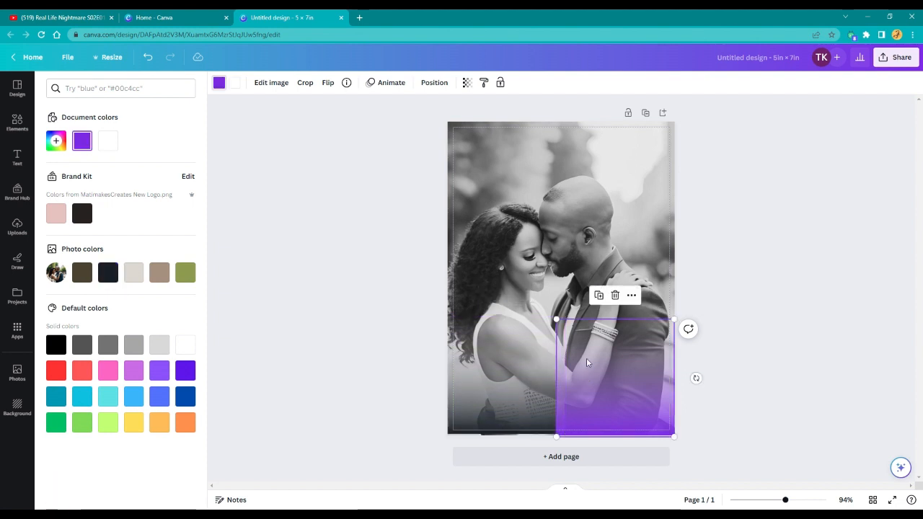
{"action": "left_click", "coordinate": [107, 273]}
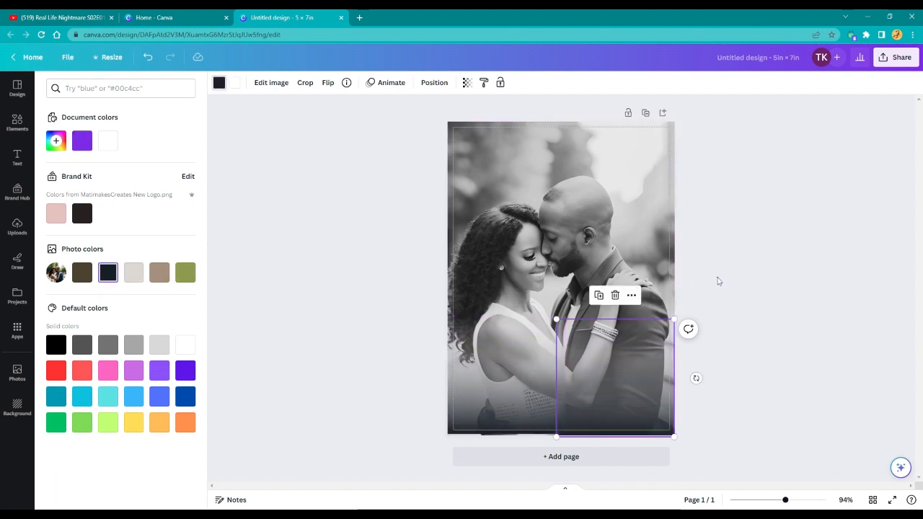
{"action": "key", "text": "Escape"}
{"action": "left_click", "coordinate": [384, 300]}
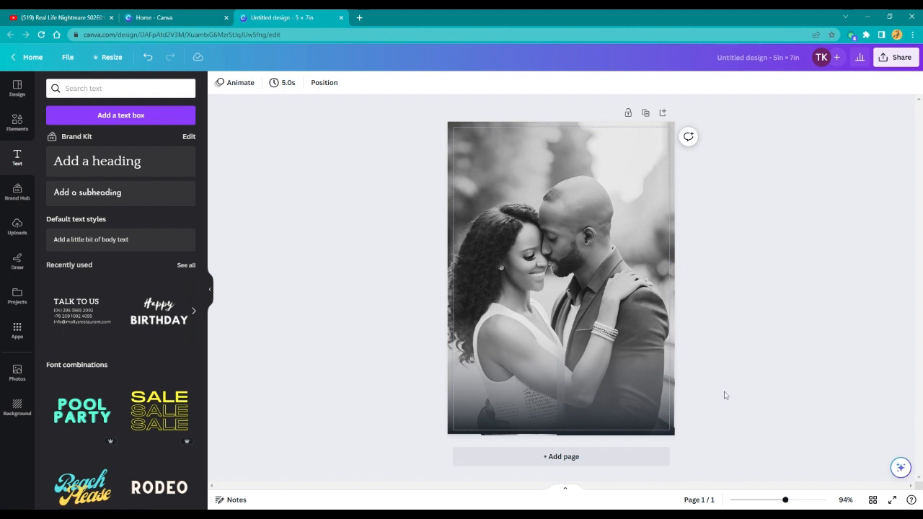
Step: Duplicate the right and left dark gradients once each and stack the copies over the originals along the photo's lower edge
{"action": "left_click", "coordinate": [658, 385]}
{"action": "right_click", "coordinate": [658, 386]}
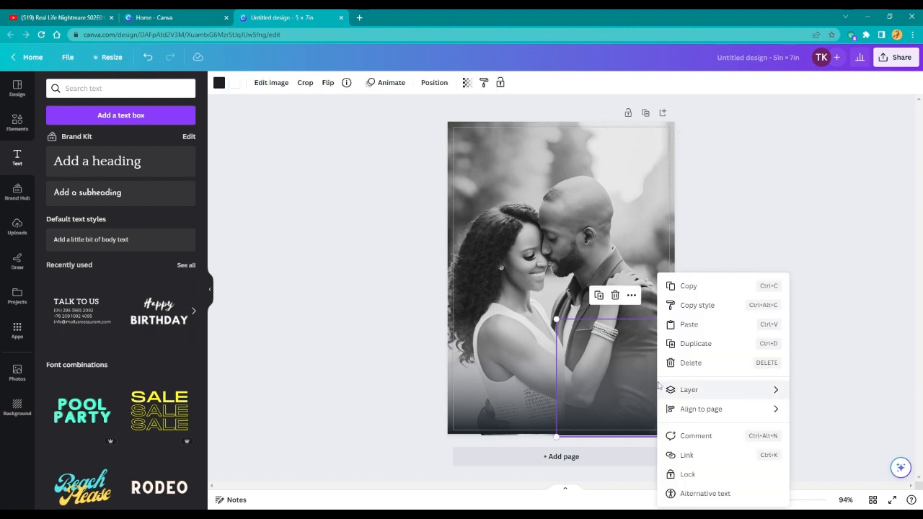
{"action": "left_click", "coordinate": [660, 344]}
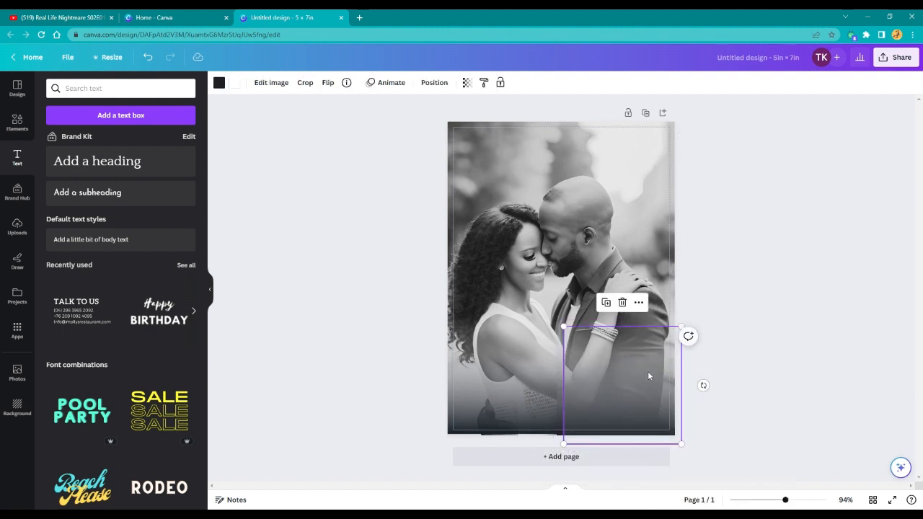
{"action": "mouse_move", "coordinate": [648, 370]}
{"action": "left_mouse_down"}
{"action": "mouse_move", "coordinate": [639, 365]}
{"action": "mouse_move", "coordinate": [646, 354]}
{"action": "mouse_move", "coordinate": [643, 362]}
{"action": "left_mouse_up"}
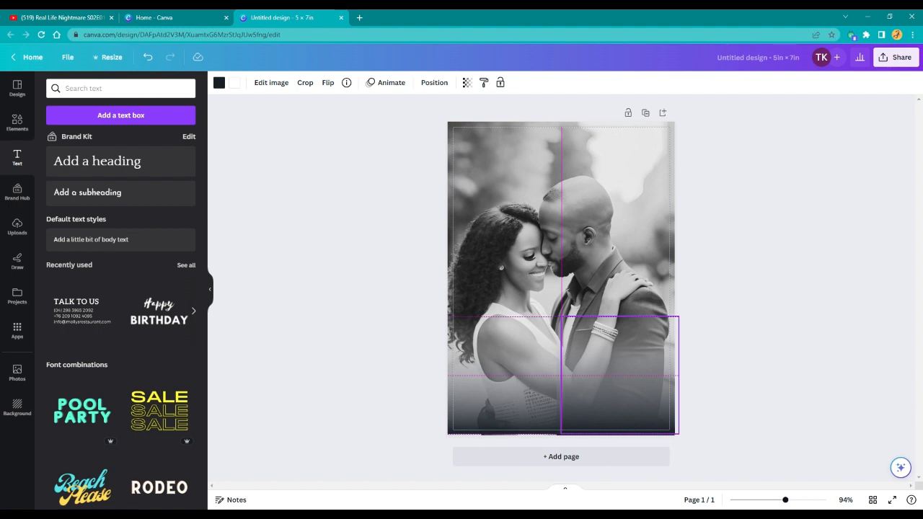
{"action": "left_click", "coordinate": [496, 356]}
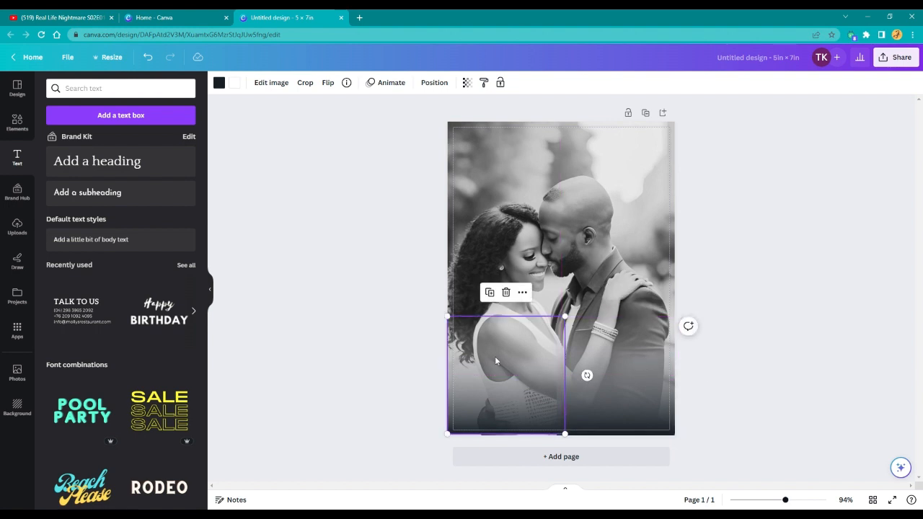
{"action": "right_click", "coordinate": [495, 356]}
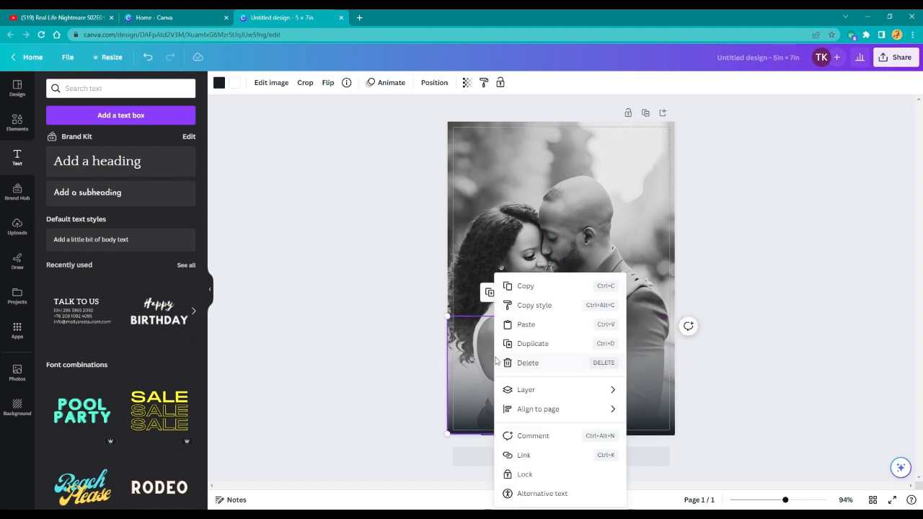
{"action": "left_click", "coordinate": [532, 344]}
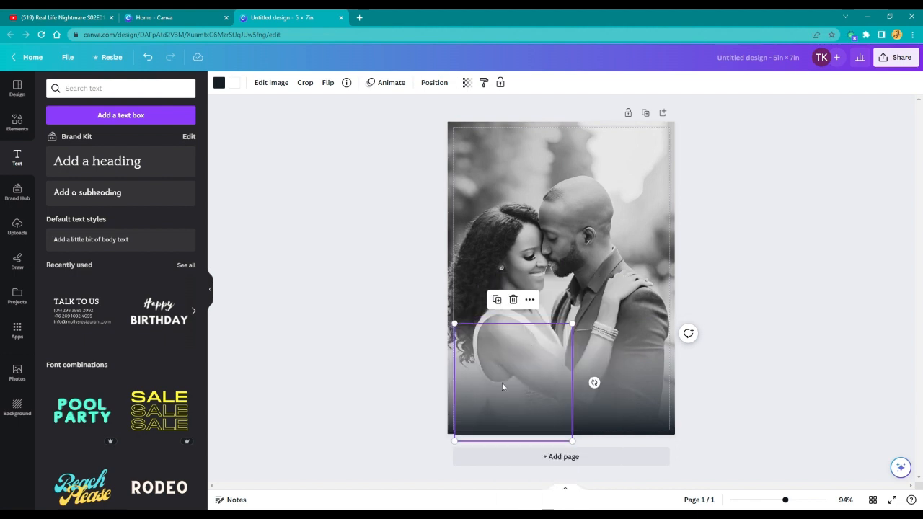
{"action": "left_click_drag", "start_coordinate": [502, 382], "coordinate": [493, 377]}
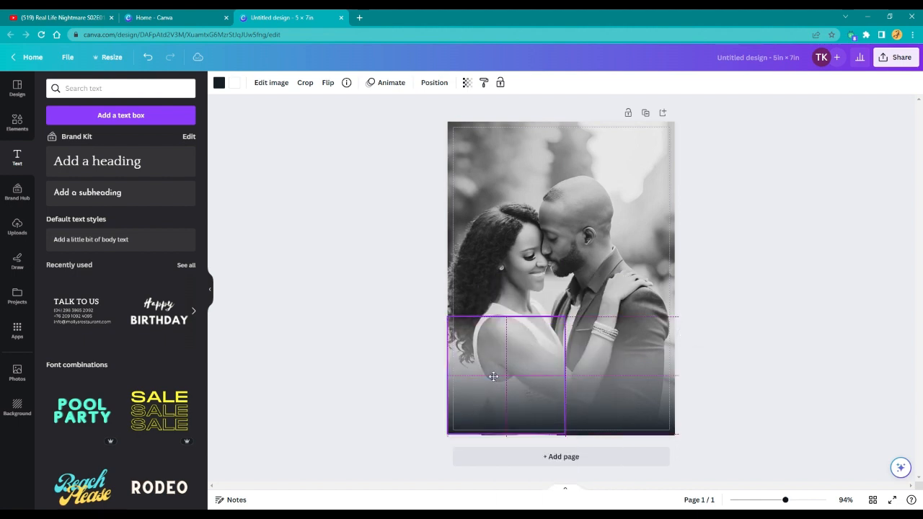
Step: Deepen the fade with another gradient copy over the right half and one over the left half, slightly inside the page edge
{"action": "left_click", "coordinate": [585, 361]}
{"action": "right_click", "coordinate": [586, 361]}
{"action": "left_click", "coordinate": [610, 350]}
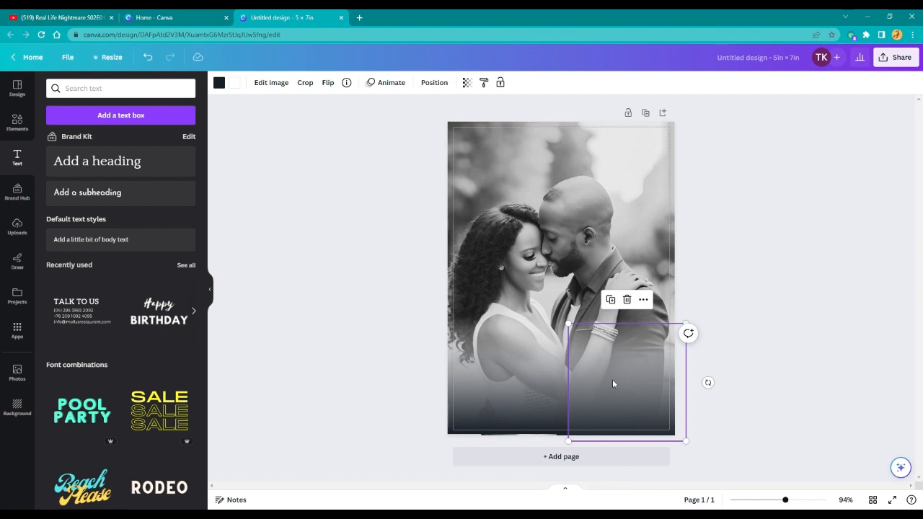
{"action": "left_click_drag", "start_coordinate": [613, 380], "coordinate": [603, 373]}
{"action": "left_click", "coordinate": [482, 366]}
{"action": "right_click", "coordinate": [482, 367]}
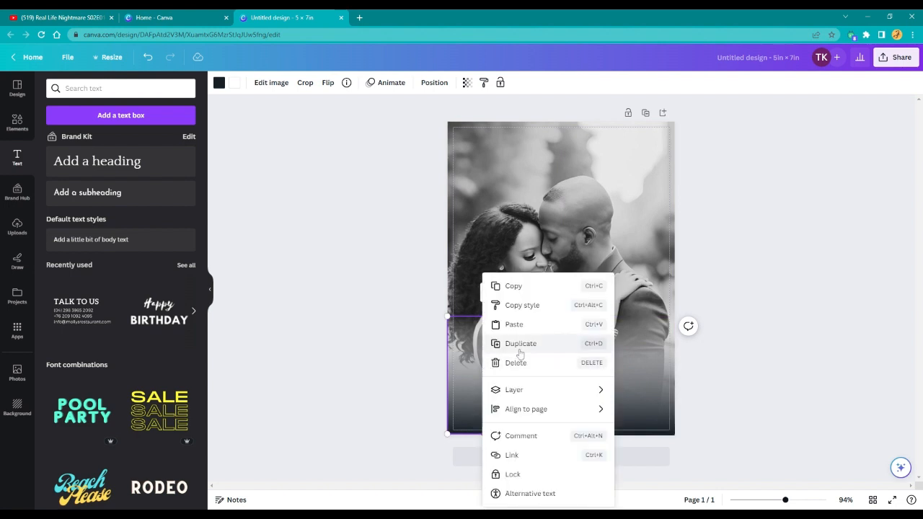
{"action": "left_click", "coordinate": [519, 354]}
{"action": "left_click_drag", "start_coordinate": [511, 388], "coordinate": [505, 387]}
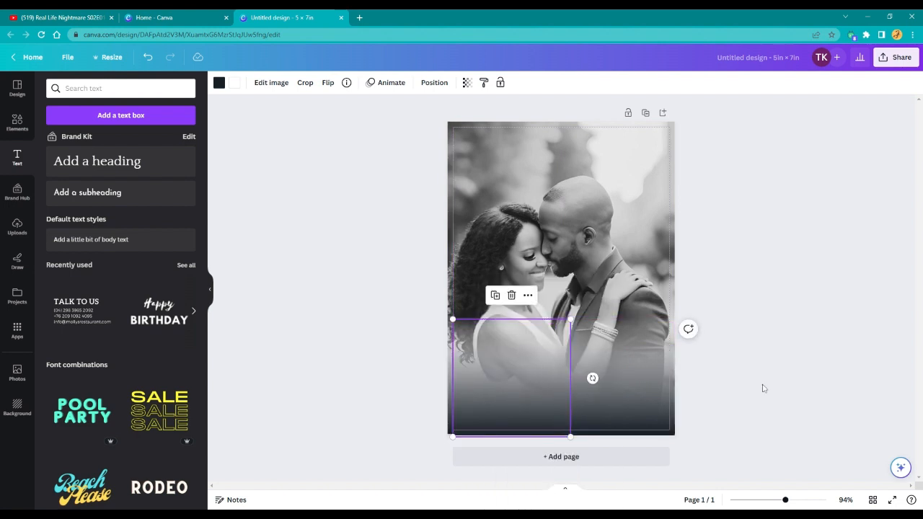
Step: Add one more gradient copy flush with the left page edge and one over the right half, slightly overhanging the right edge
{"action": "left_click", "coordinate": [470, 361]}
{"action": "right_click", "coordinate": [471, 363]}
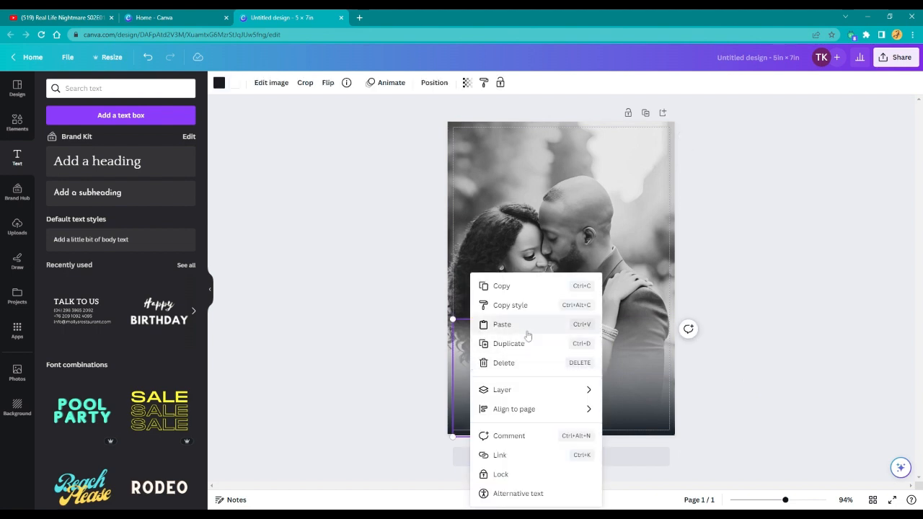
{"action": "left_click", "coordinate": [500, 345]}
{"action": "left_click_drag", "start_coordinate": [503, 351], "coordinate": [512, 376]}
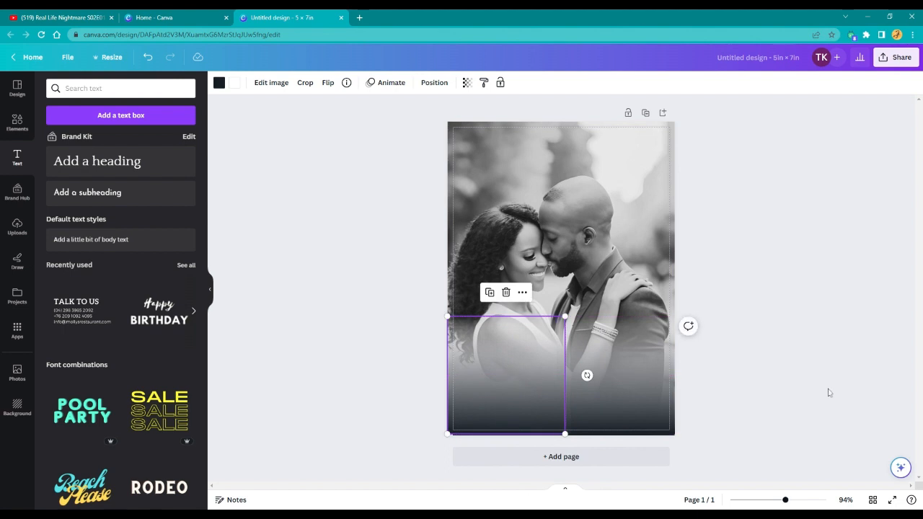
{"action": "left_click", "coordinate": [619, 360]}
{"action": "right_click", "coordinate": [619, 360]}
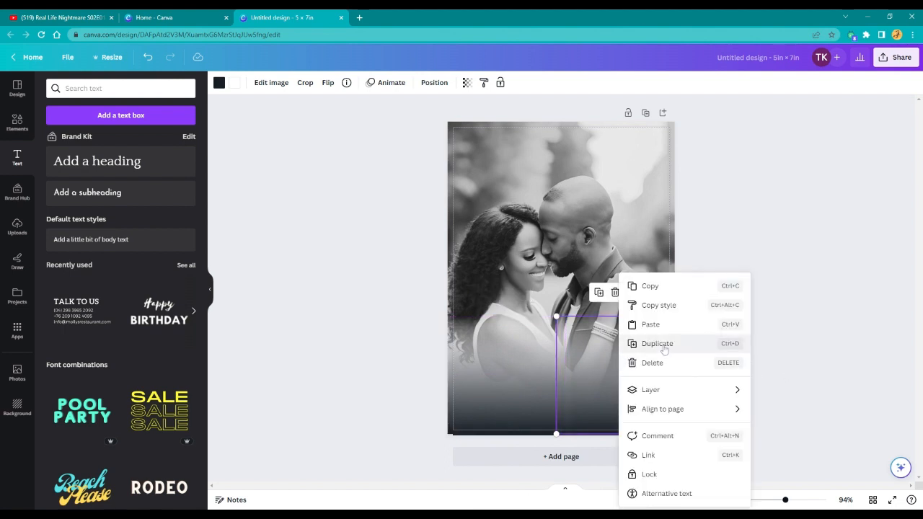
{"action": "left_click", "coordinate": [656, 343]}
{"action": "left_click_drag", "start_coordinate": [620, 384], "coordinate": [620, 380]}
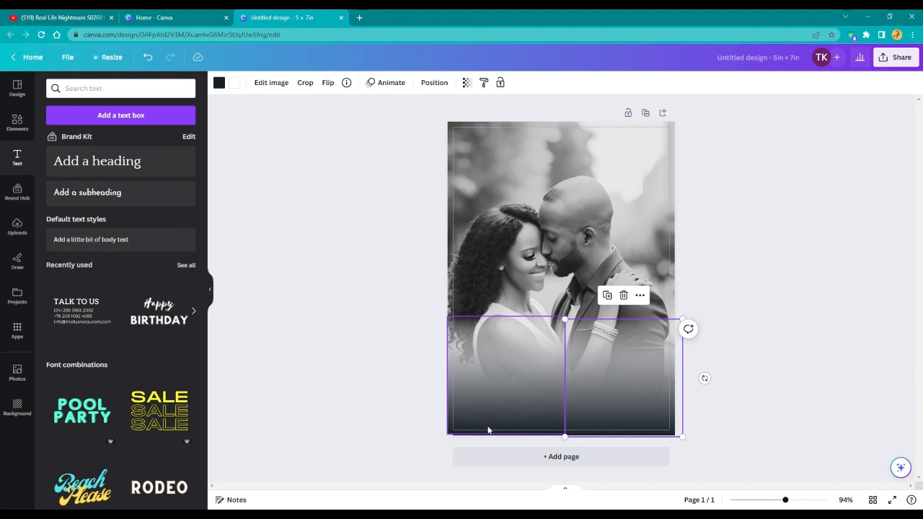
Step: Duplicate the left gradient and lower the copy so about half of it hangs below the page
{"action": "left_click", "coordinate": [511, 374]}
{"action": "right_click", "coordinate": [511, 375]}
{"action": "left_click", "coordinate": [546, 344]}
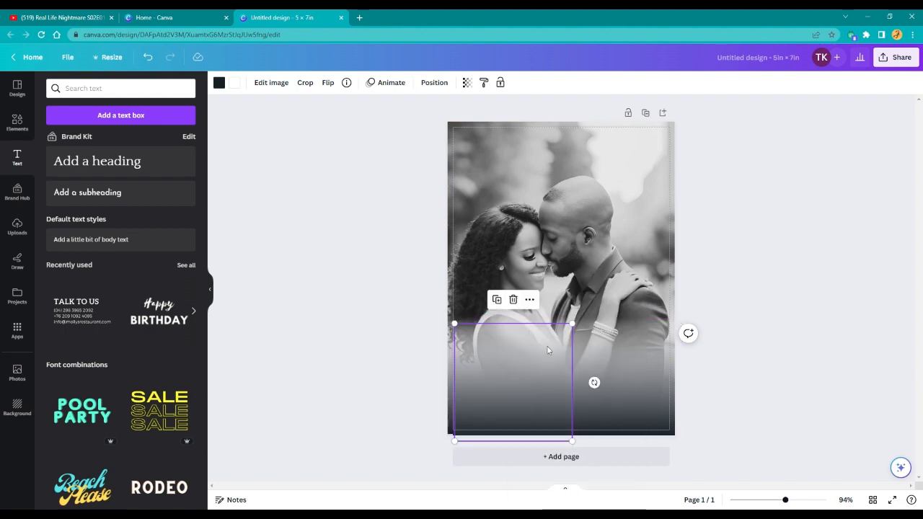
{"action": "left_click_drag", "start_coordinate": [500, 374], "coordinate": [494, 421]}
Step: Duplicate the right gradient and lower the copy about halfway below the page, with its outer side flush with the right page edge
{"action": "left_click", "coordinate": [616, 398]}
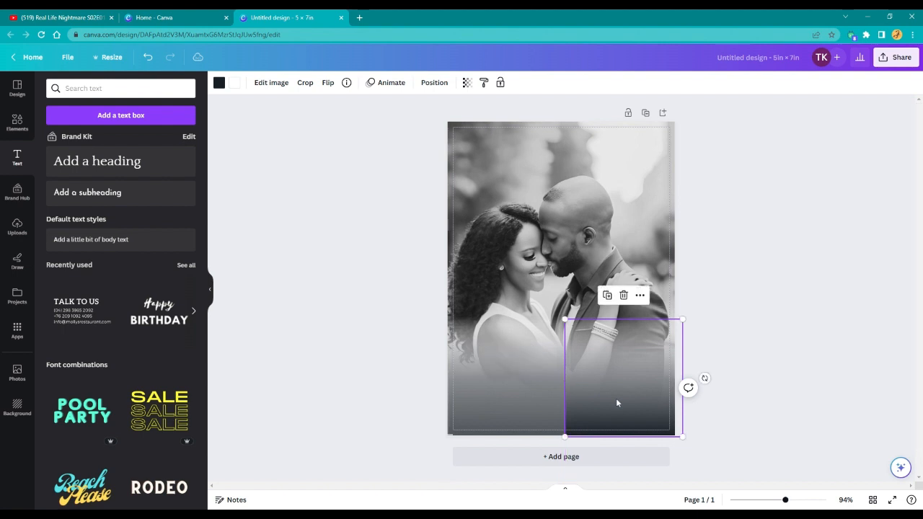
{"action": "right_click", "coordinate": [615, 398]}
{"action": "left_click", "coordinate": [656, 344]}
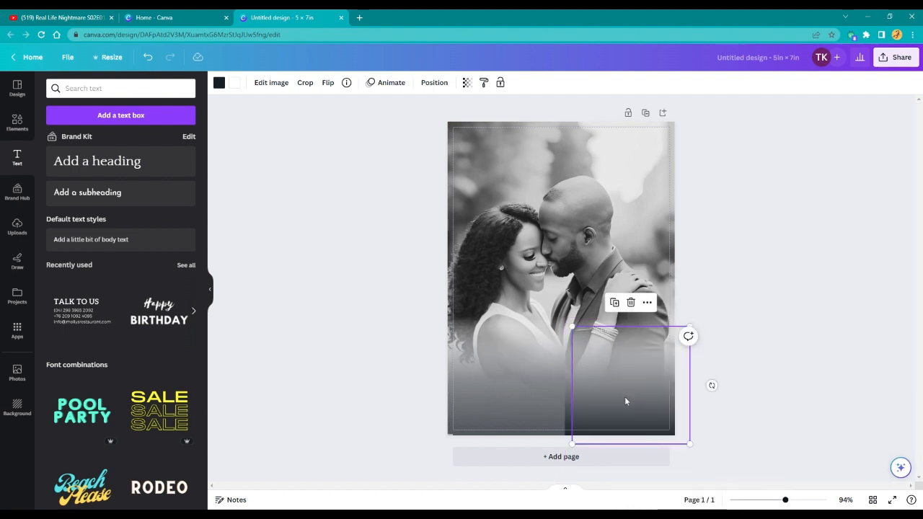
{"action": "left_click_drag", "start_coordinate": [627, 402], "coordinate": [612, 432]}
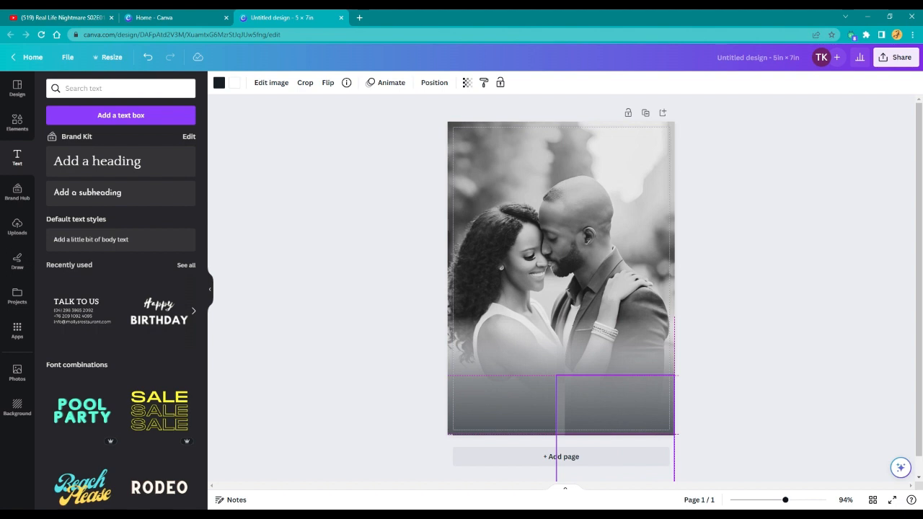
{"action": "left_click_drag", "start_coordinate": [612, 431], "coordinate": [612, 432]}
{"action": "left_click", "coordinate": [709, 364]}
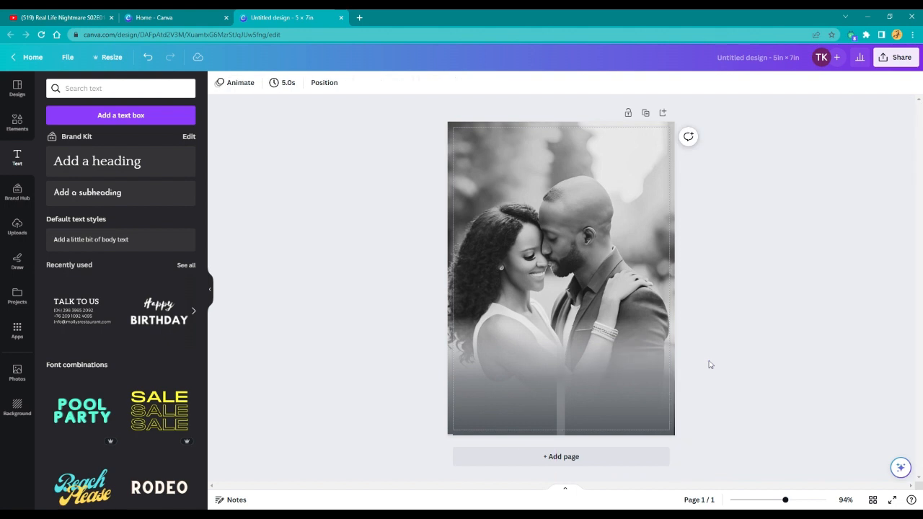
Step: Shift the lowered left gradient outward so its inner edge meets the lowered right gradient without overlapping
{"action": "left_click", "coordinate": [604, 403]}
{"action": "left_click_drag", "start_coordinate": [604, 402], "coordinate": [466, 396]}
{"action": "left_click", "coordinate": [775, 313]}
Step: Select all the gradient pieces over the photo and group them into one object
{"action": "left_click_drag", "start_coordinate": [331, 135], "coordinate": [807, 437]}
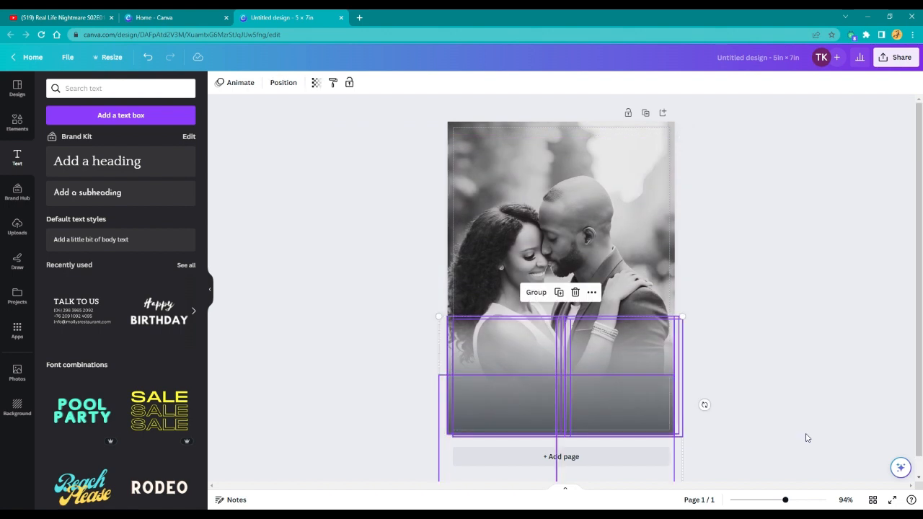
{"action": "left_click_drag", "start_coordinate": [292, 117], "coordinate": [831, 465]}
{"action": "left_click", "coordinate": [533, 294]}
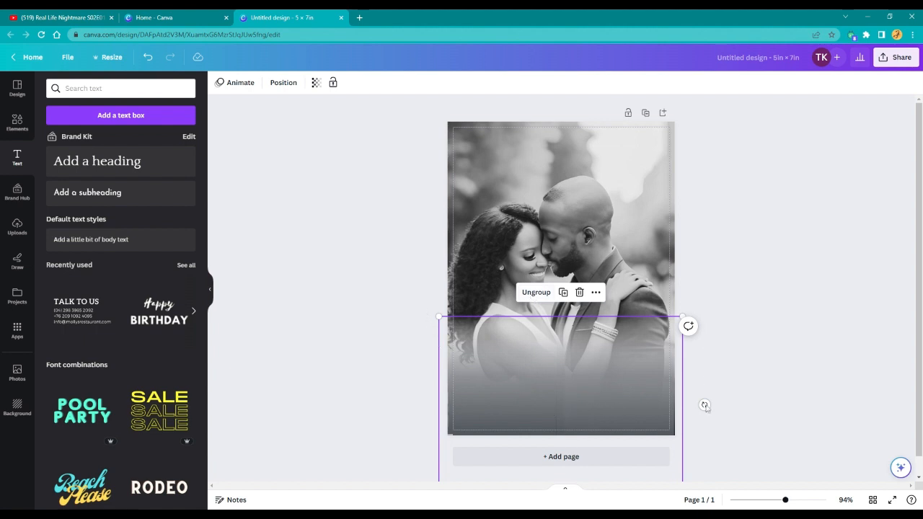
Step: Add a heading over the photo with the couple's first names joined by an ampersand, capitalising the second name's initial
{"action": "left_click", "coordinate": [791, 225]}
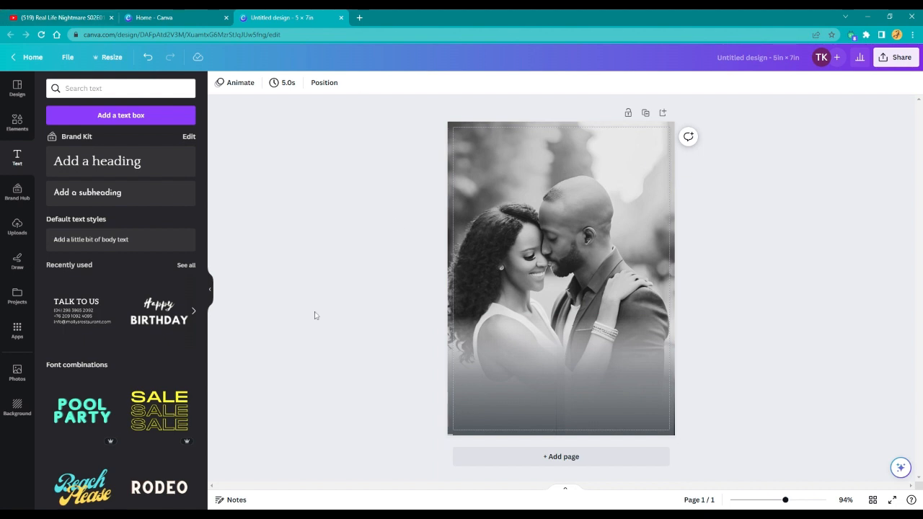
{"action": "left_click", "coordinate": [81, 168]}
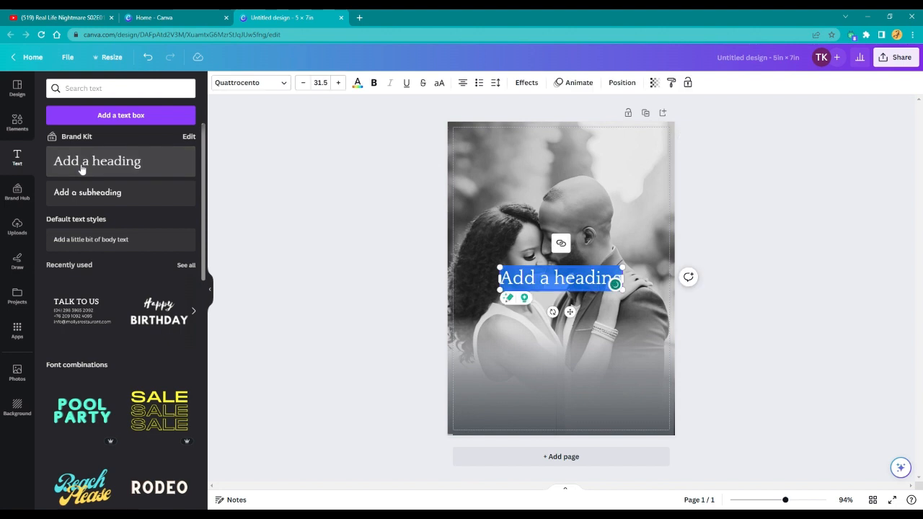
{"action": "type", "text": "tRACY"}
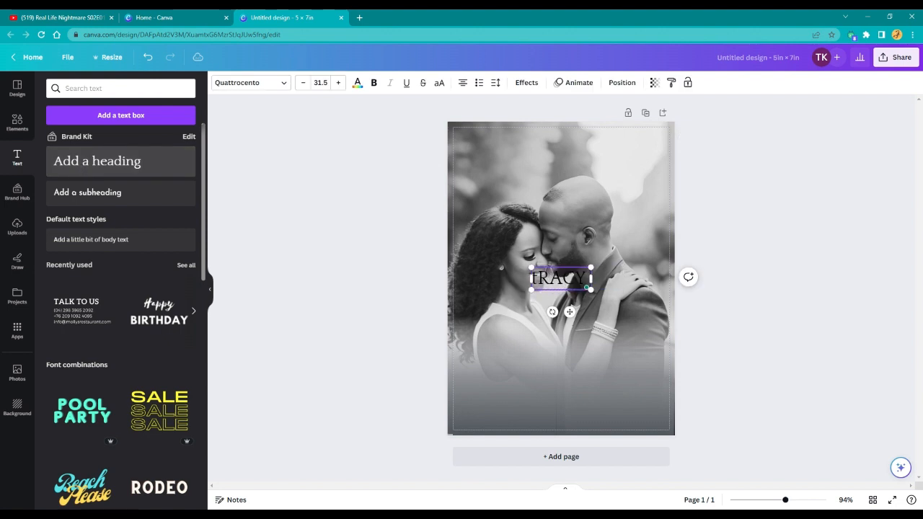
{"action": "type", "text": " & gARY"}
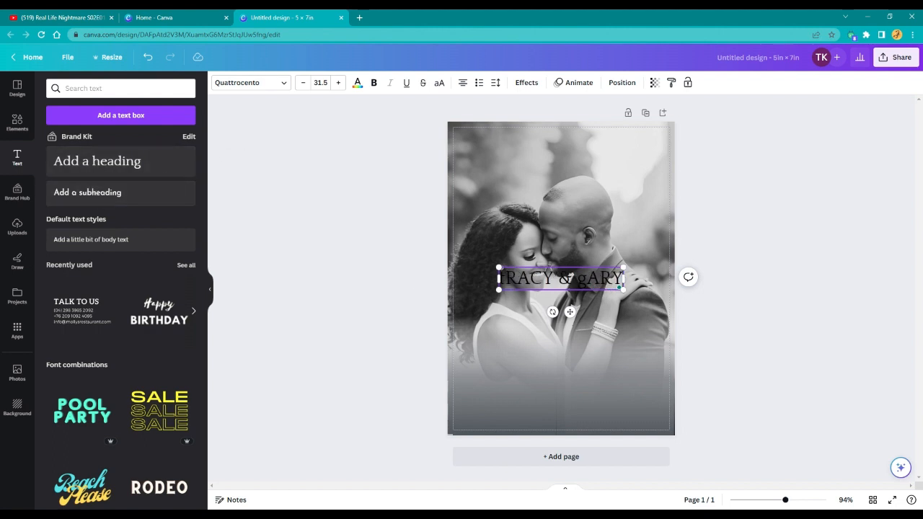
{"action": "left_click_drag", "start_coordinate": [587, 279], "coordinate": [577, 279]}
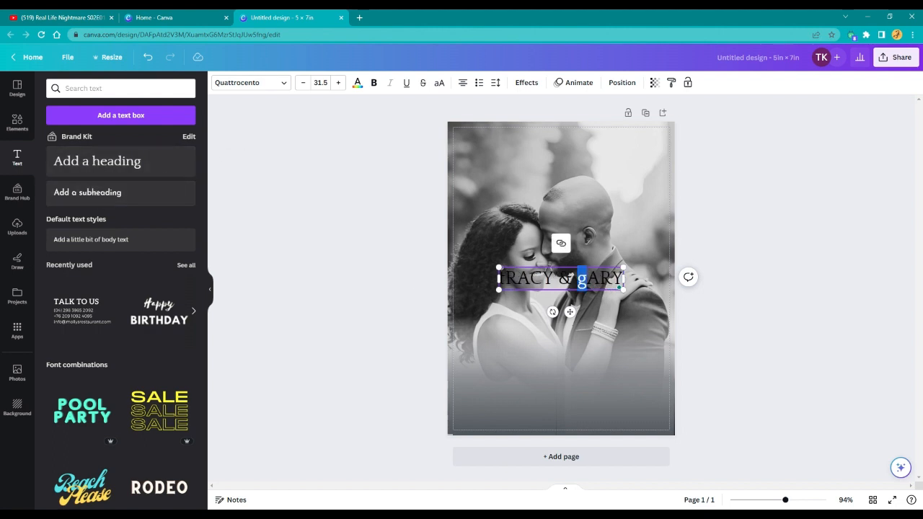
{"action": "type", "text": "g"}
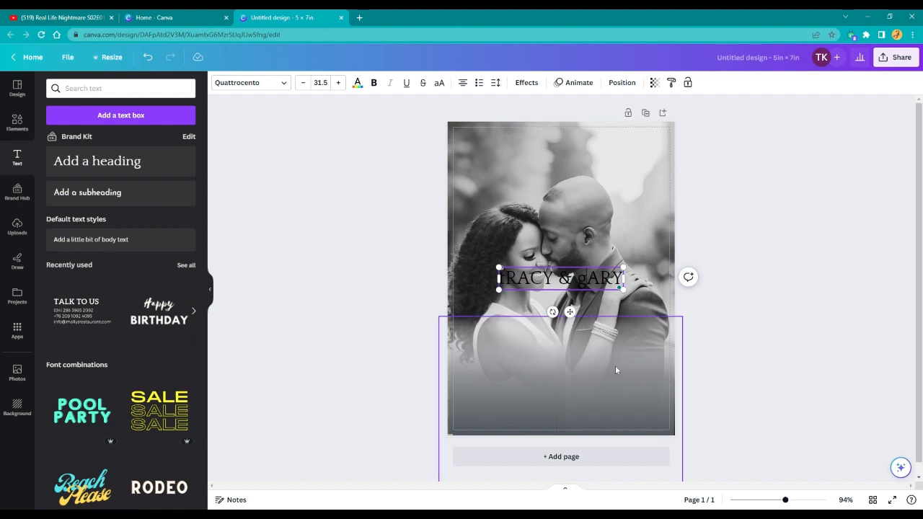
{"action": "key", "text": "BackSpace"}
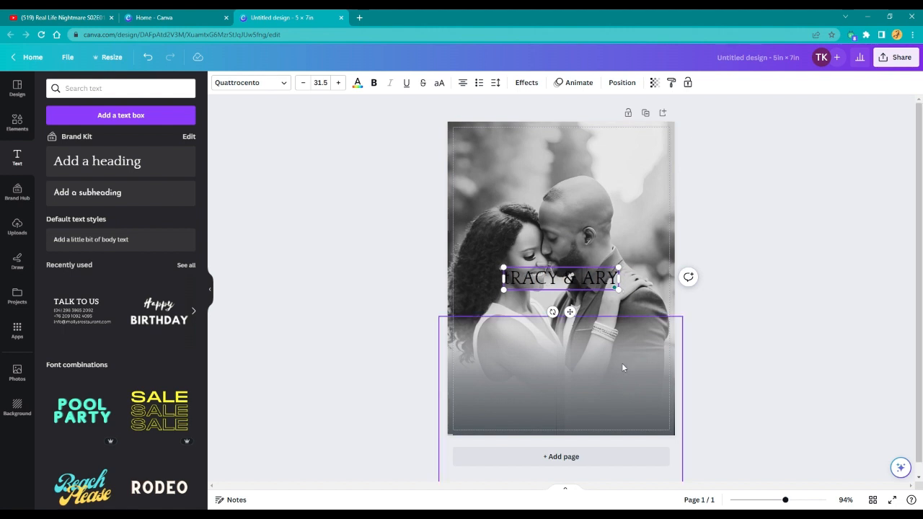
{"action": "type", "text": "G"}
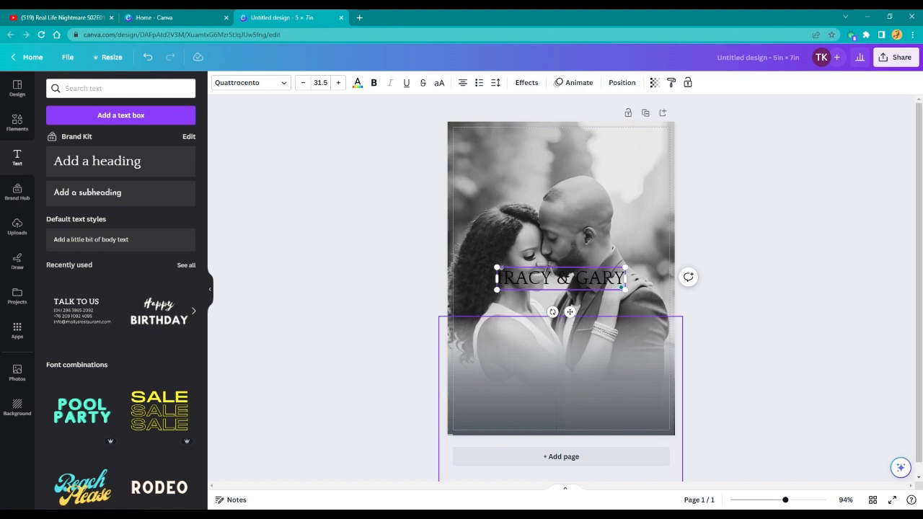
Step: Retype the heading's opening part so both first names around the ampersand are entirely in capital letters
{"action": "left_click_drag", "start_coordinate": [498, 278], "coordinate": [589, 279]}
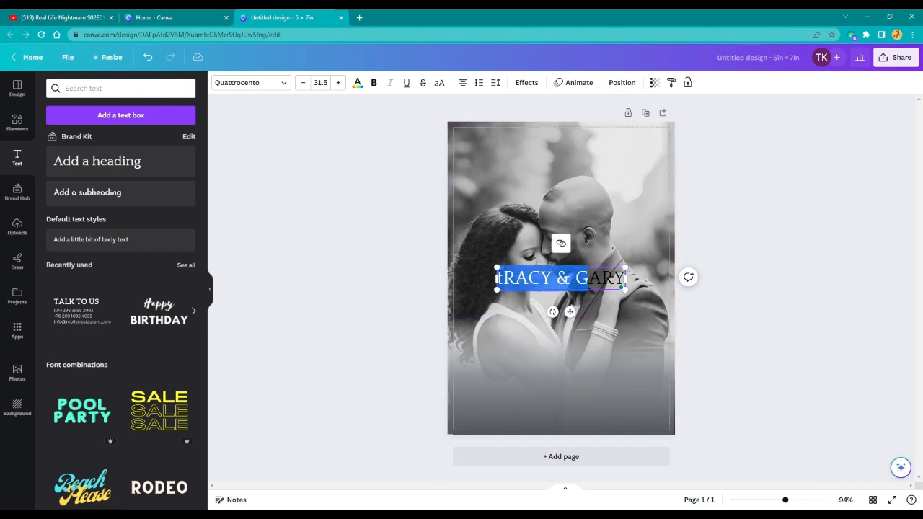
{"action": "type", "text": "T"}
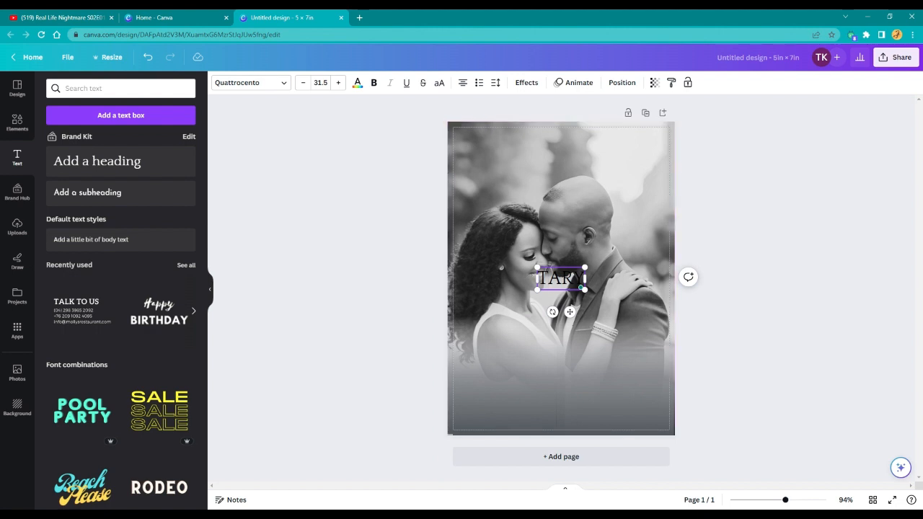
{"action": "type", "text": "RACY"}
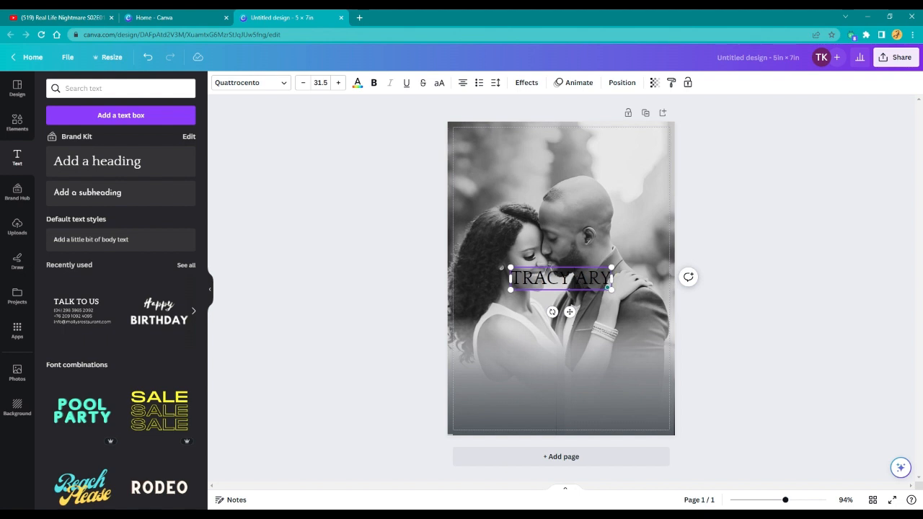
{"action": "type", "text": " &"}
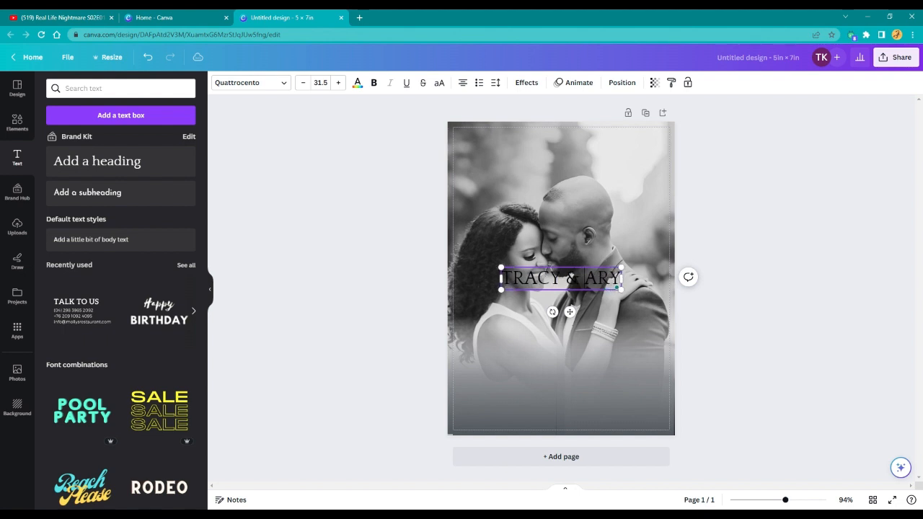
{"action": "type", "text": " g"}
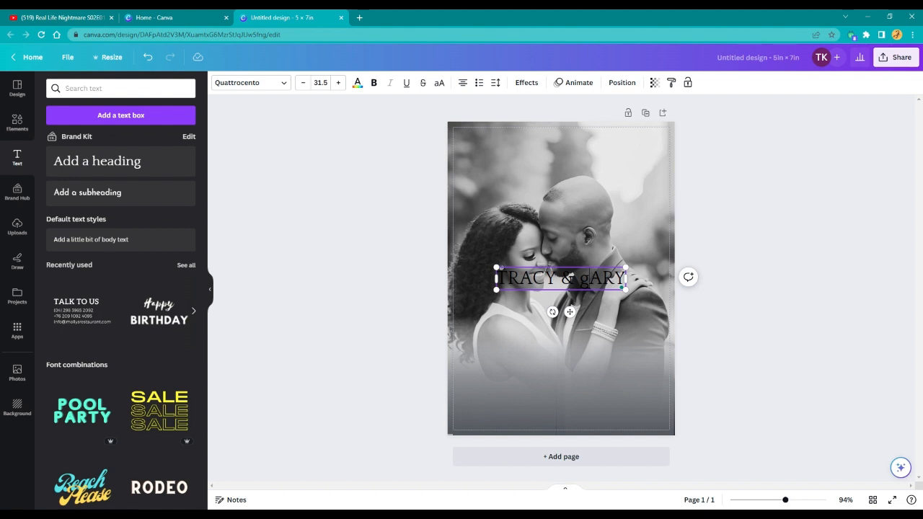
{"action": "key", "text": "BackSpace"}
{"action": "type", "text": "G"}
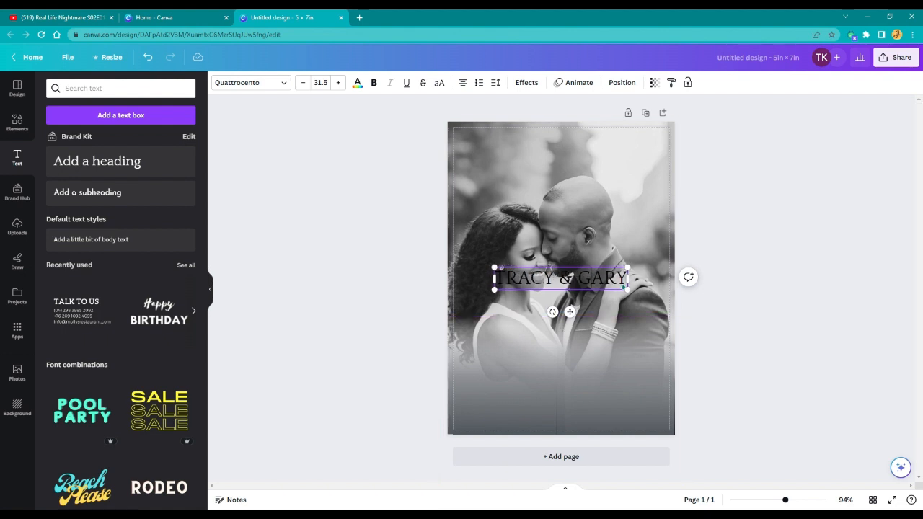
Step: Set the font size of the whole couple's-names heading to 20
{"action": "key", "text": "shift+Right"}
{"action": "key", "text": "shift+Right"}
{"action": "key", "text": "shift+Right"}
{"action": "key", "text": "shift+Right"}
{"action": "key", "text": "shift+Right"}
{"action": "key", "text": "shift+Right"}
{"action": "key", "text": "shift+Right"}
{"action": "key", "text": "shift+Right"}
{"action": "key", "text": "shift+Right"}
{"action": "key", "text": "shift+Right"}
{"action": "key", "text": "shift+Right"}
{"action": "key", "text": "shift+Right"}
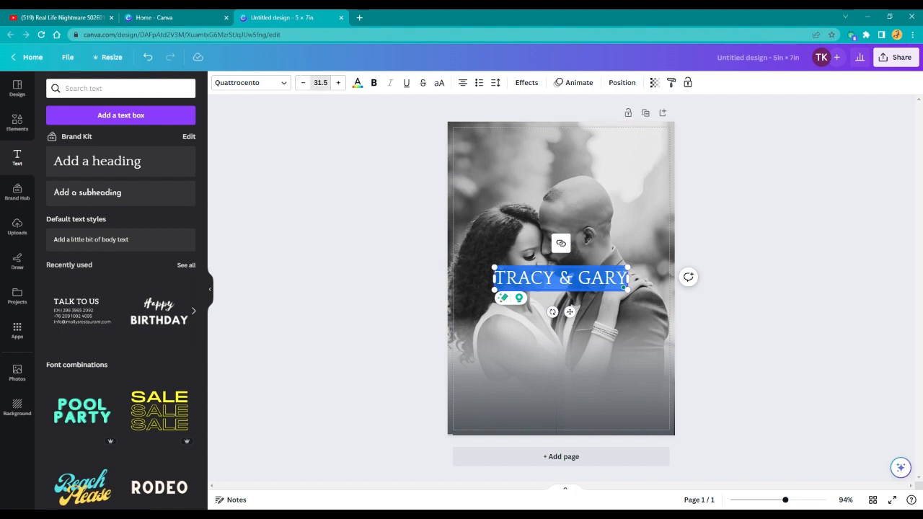
{"action": "left_click", "coordinate": [320, 82]}
{"action": "type", "text": "20"}
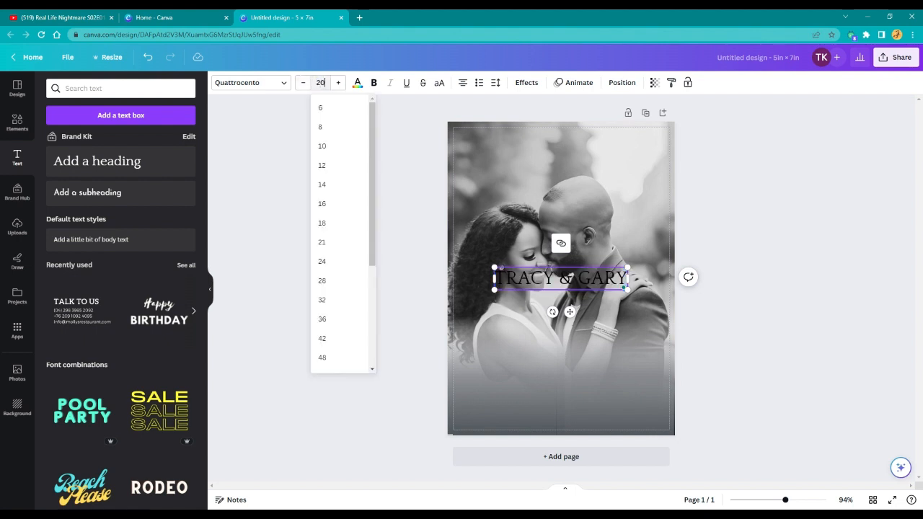
{"action": "key", "text": "Return"}
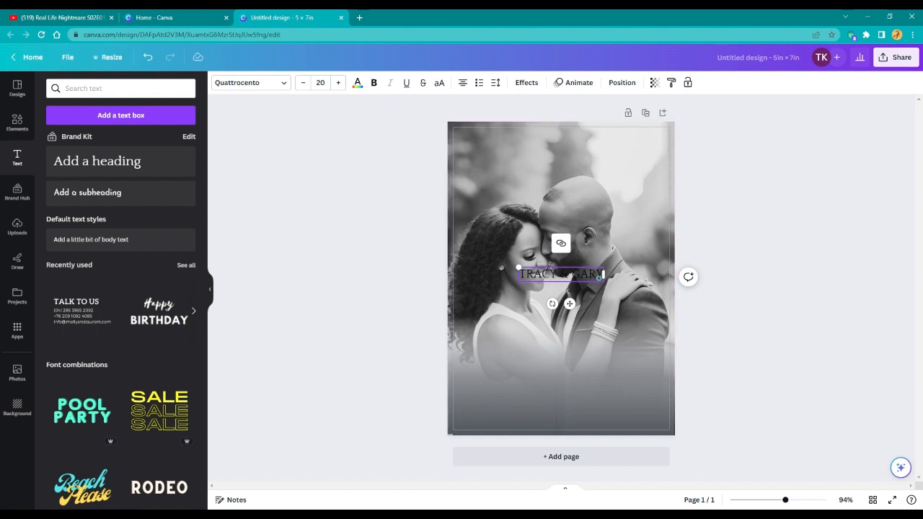
Step: Change the names heading's font to Amaranth and move it down to the couple's chest level, centred on the page
{"action": "left_click_drag", "start_coordinate": [524, 274], "coordinate": [603, 275]}
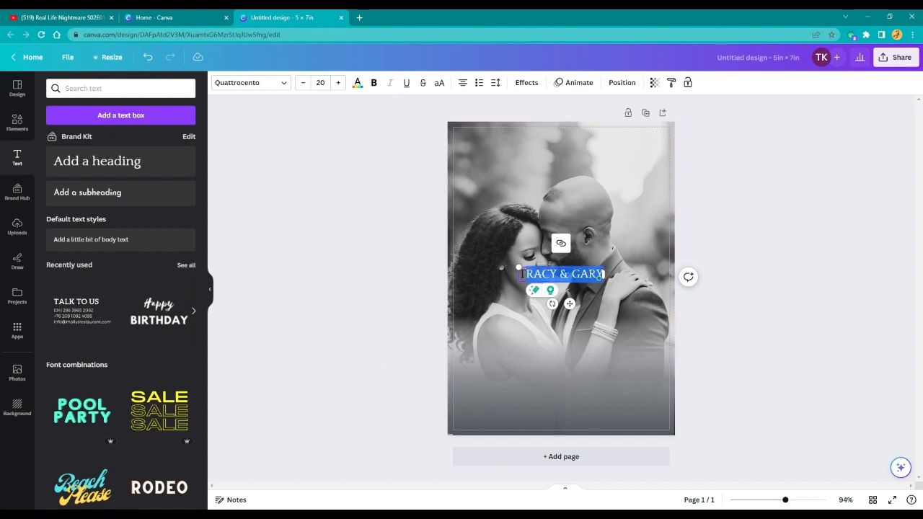
{"action": "left_click", "coordinate": [283, 84]}
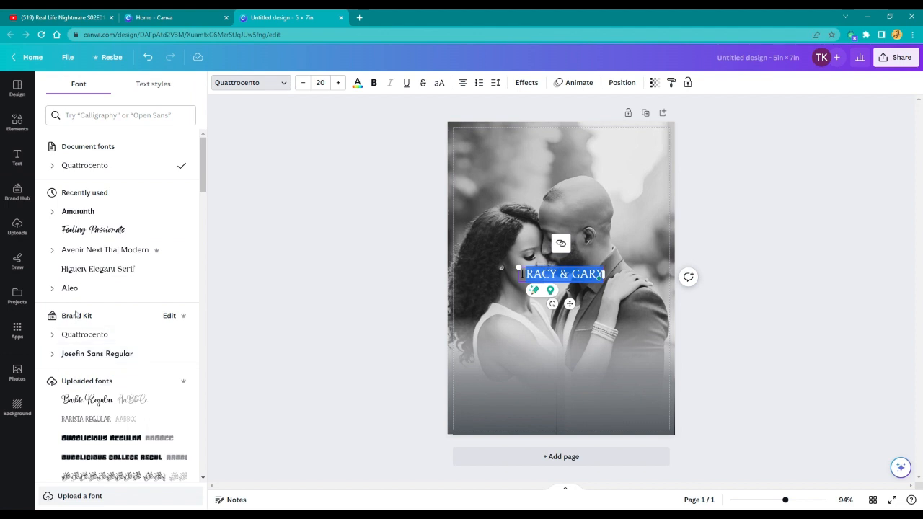
{"action": "left_click", "coordinate": [87, 212]}
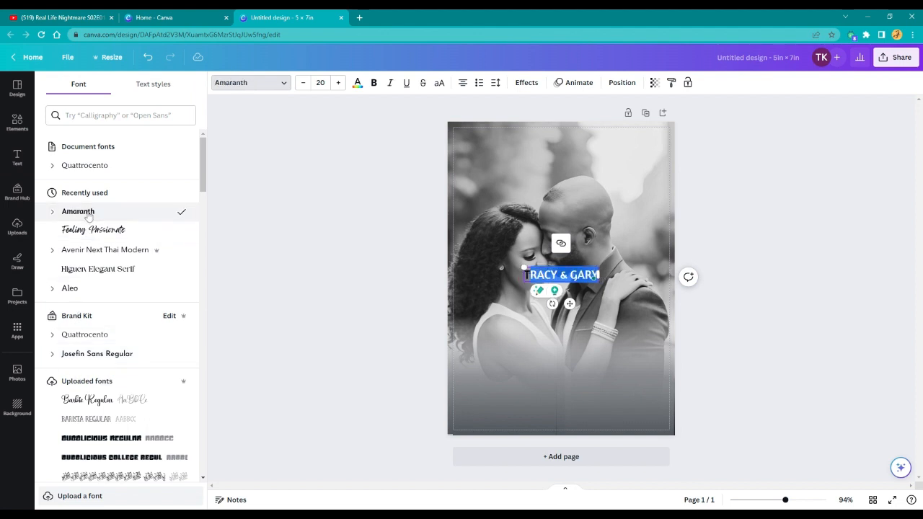
{"action": "left_click", "coordinate": [539, 291]}
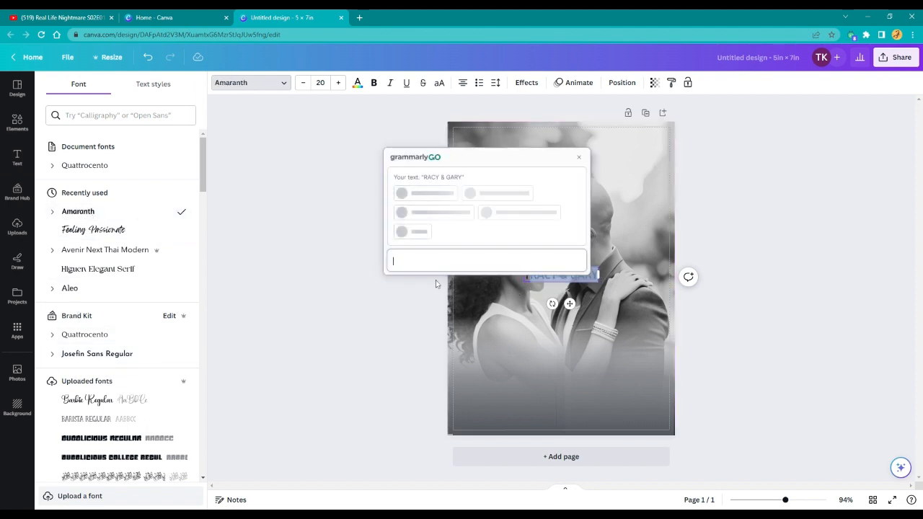
{"action": "left_click", "coordinate": [744, 306]}
{"action": "left_click", "coordinate": [791, 233]}
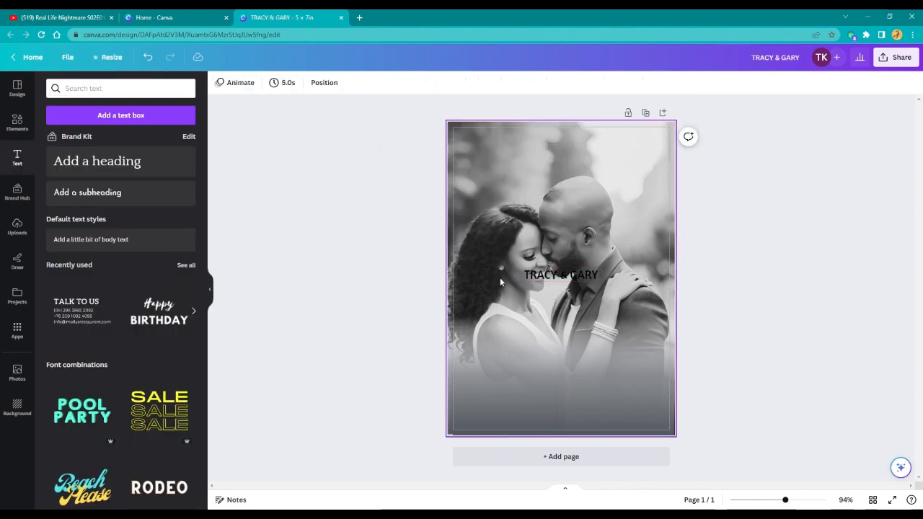
{"action": "left_click_drag", "start_coordinate": [557, 282], "coordinate": [553, 324]}
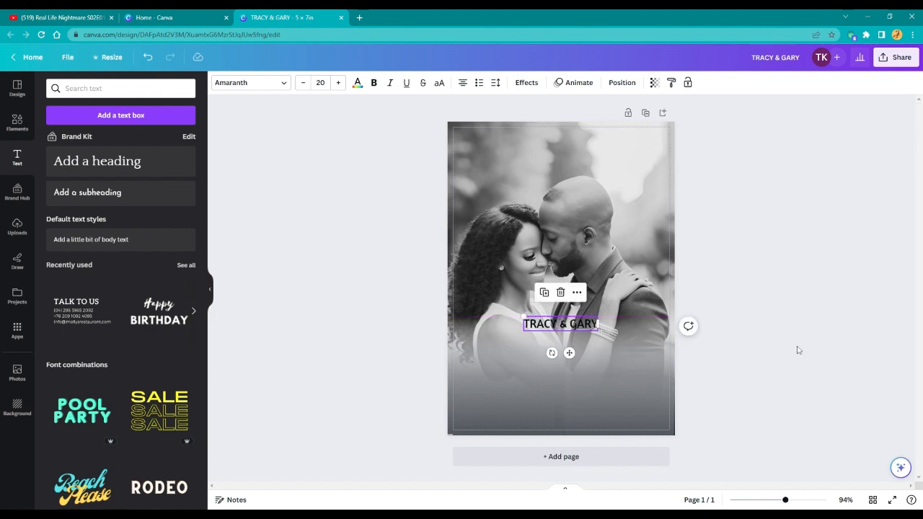
Step: Duplicate the names line and place the copy a short distance beneath the original
{"action": "right_click", "coordinate": [570, 329]}
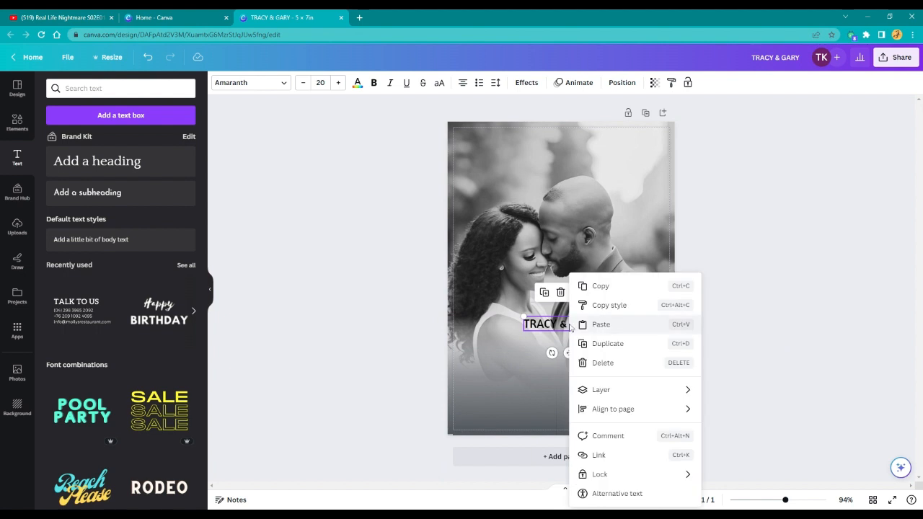
{"action": "left_click", "coordinate": [610, 346]}
{"action": "left_click_drag", "start_coordinate": [575, 357], "coordinate": [573, 387]}
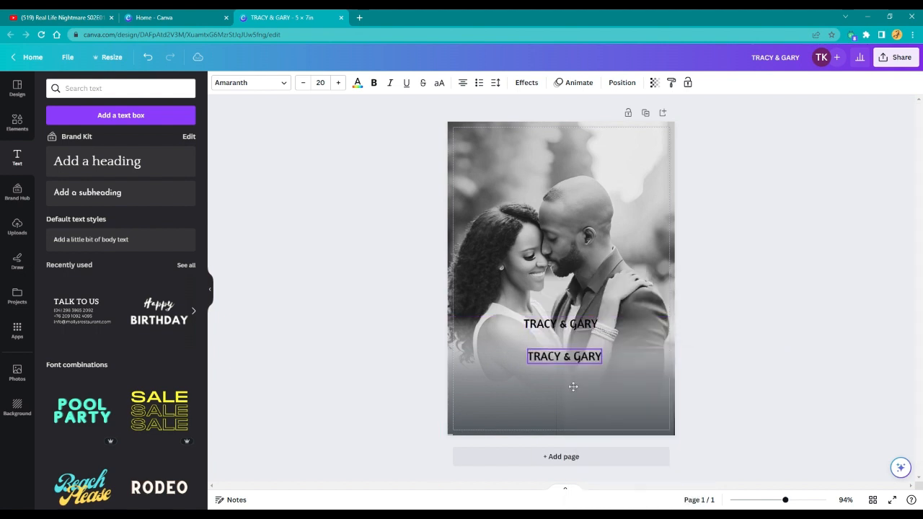
Step: Replace the duplicate's text with "WITH THIER PARENTS INVITE YOU TO" and centre it on the page directly beneath the names
{"action": "double_click", "coordinate": [529, 357]}
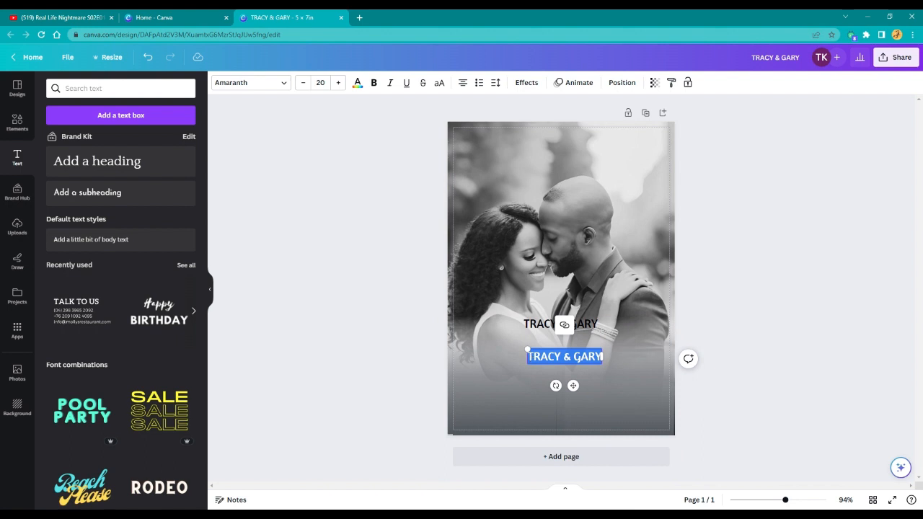
{"action": "type", "text": "WITH TH"}
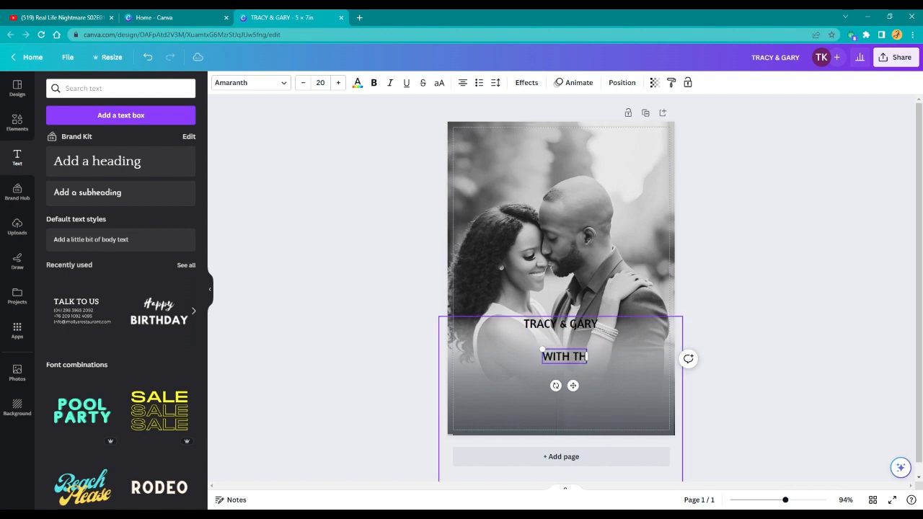
{"action": "type", "text": "IER PARENT"}
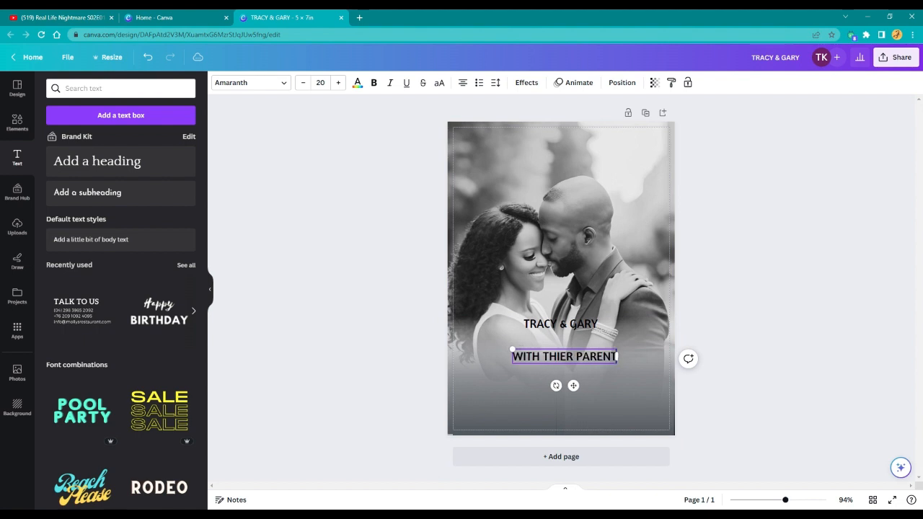
{"action": "type", "text": "S INVITE"}
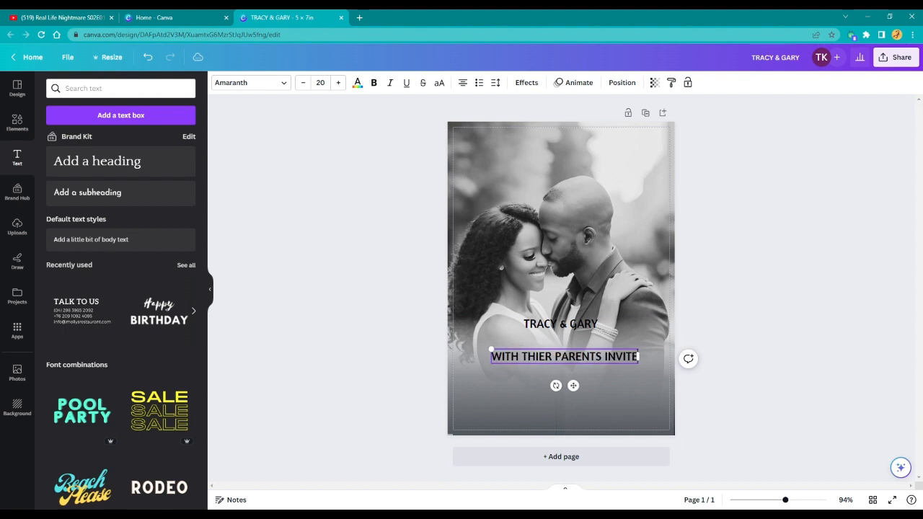
{"action": "type", "text": " YOU TO"}
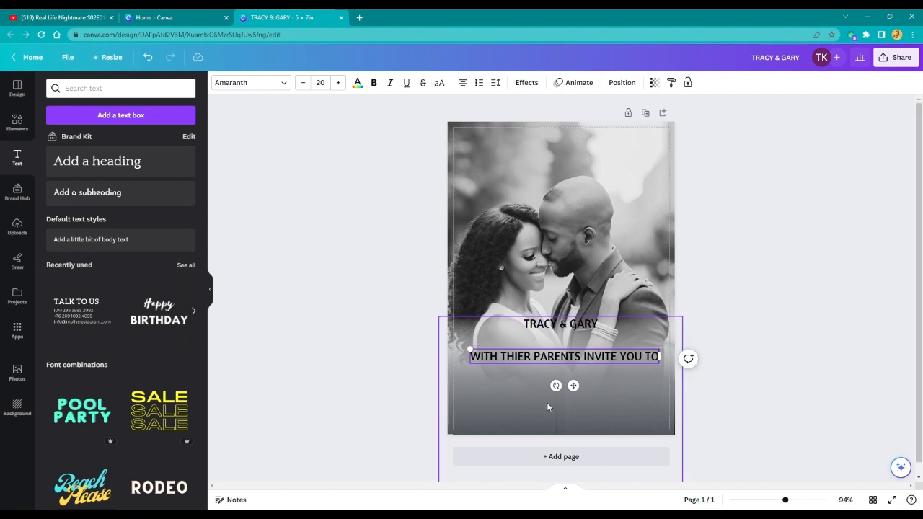
{"action": "left_click_drag", "start_coordinate": [574, 386], "coordinate": [572, 374]}
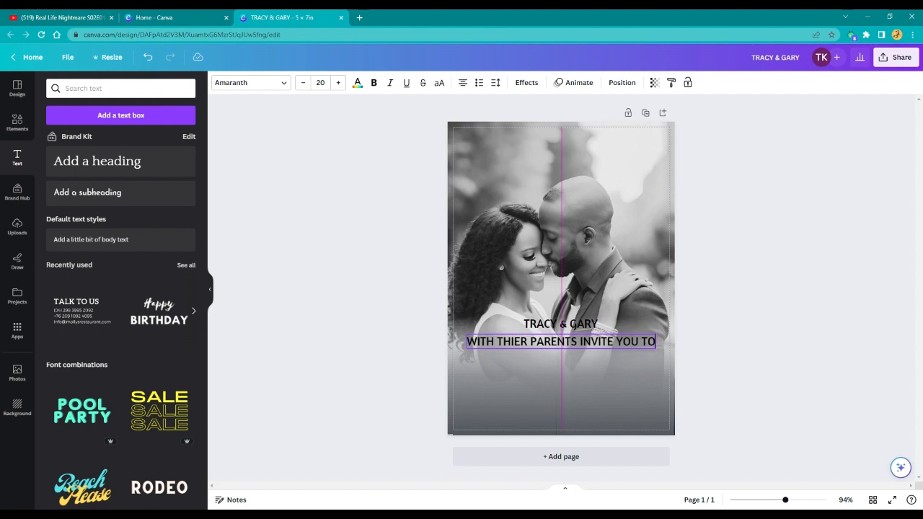
{"action": "left_click_drag", "start_coordinate": [572, 374], "coordinate": [570, 371]}
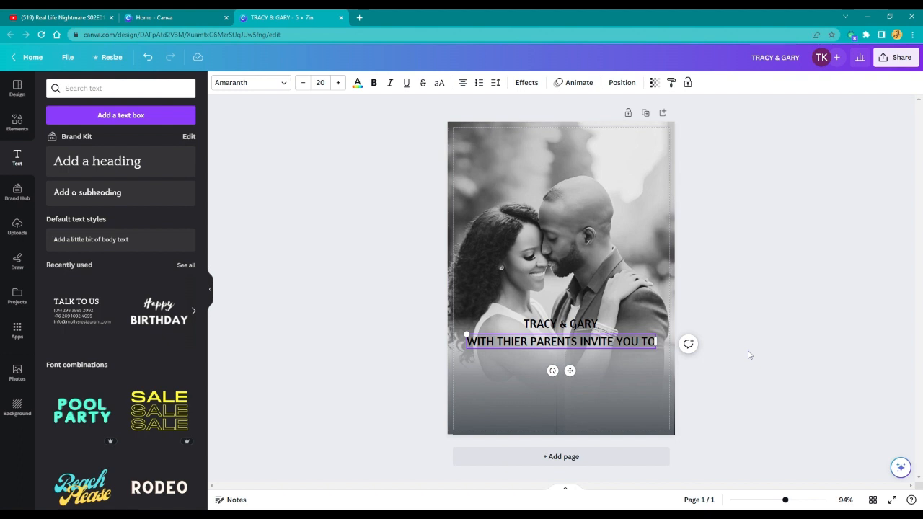
Step: Add a new heading reading "their wedding" directly below the parents' invitation line
{"action": "left_click", "coordinate": [136, 165]}
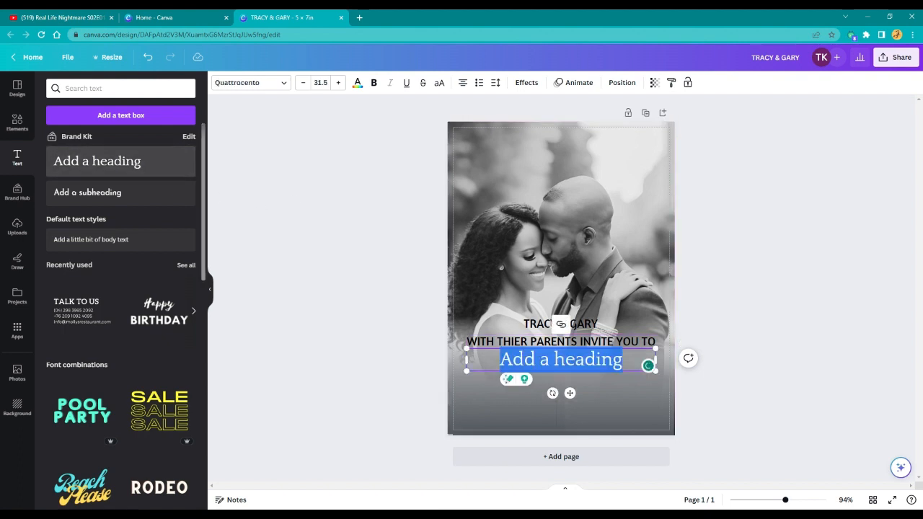
{"action": "type", "text": "their wedd"}
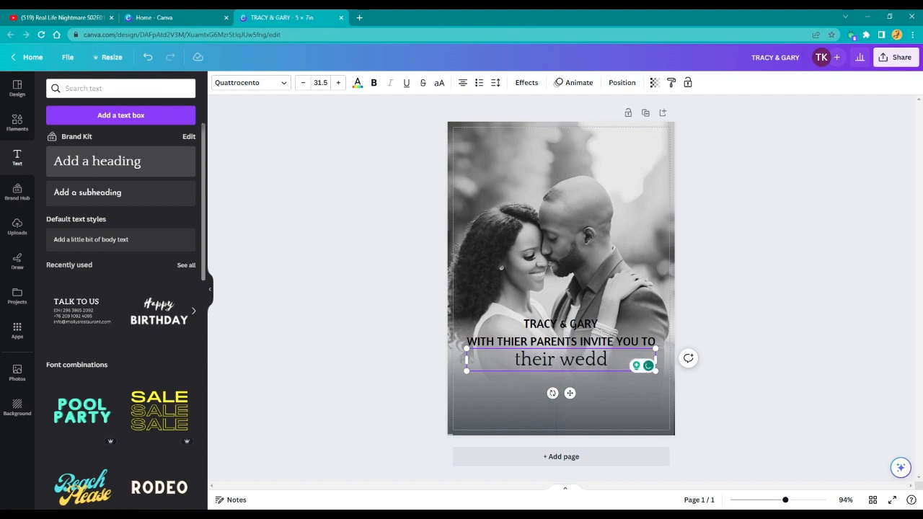
{"action": "type", "text": "ing"}
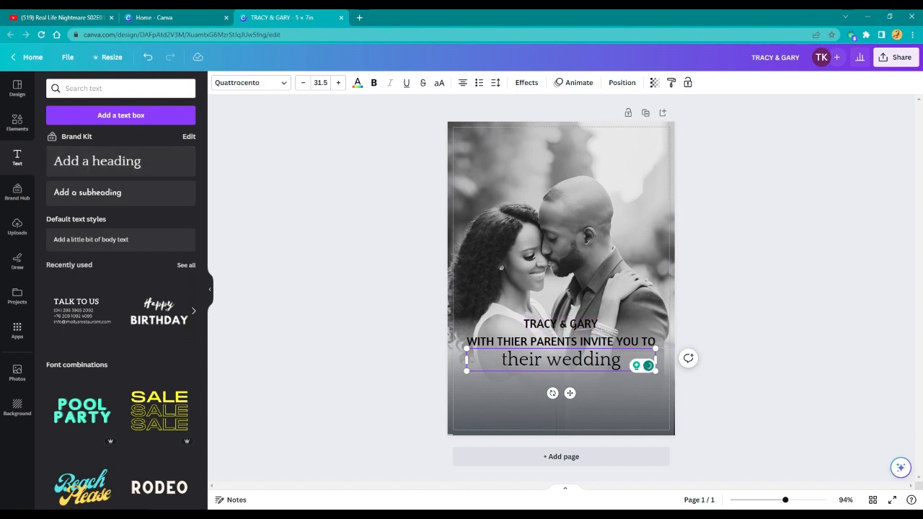
Step: Set the font size of the "their wedding" heading to 28
{"action": "key", "text": "ctrl+shift+Left"}
{"action": "key", "text": "ctrl+shift+Left"}
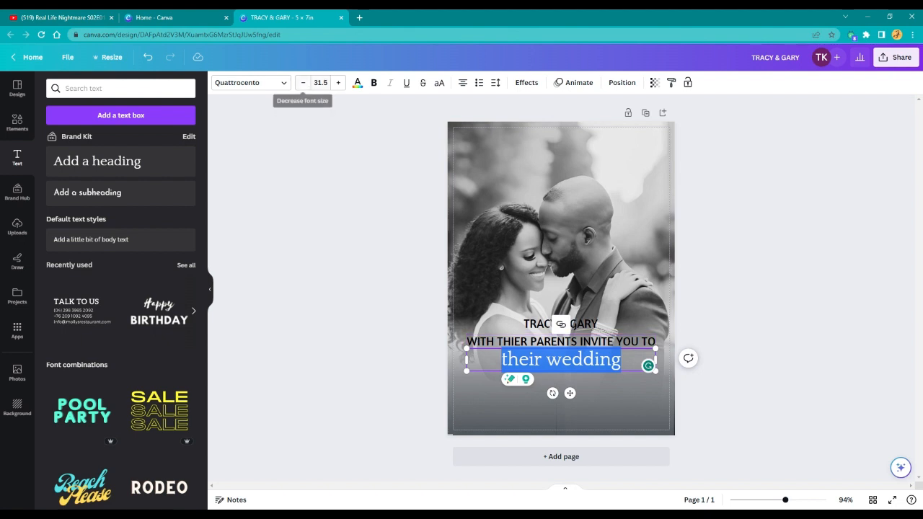
{"action": "left_click", "coordinate": [320, 82]}
{"action": "type", "text": "28"}
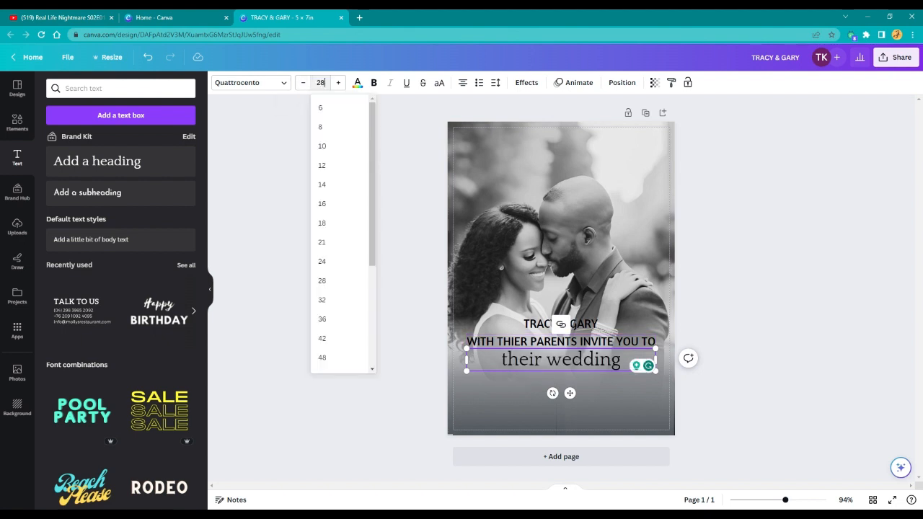
{"action": "key", "text": "Return"}
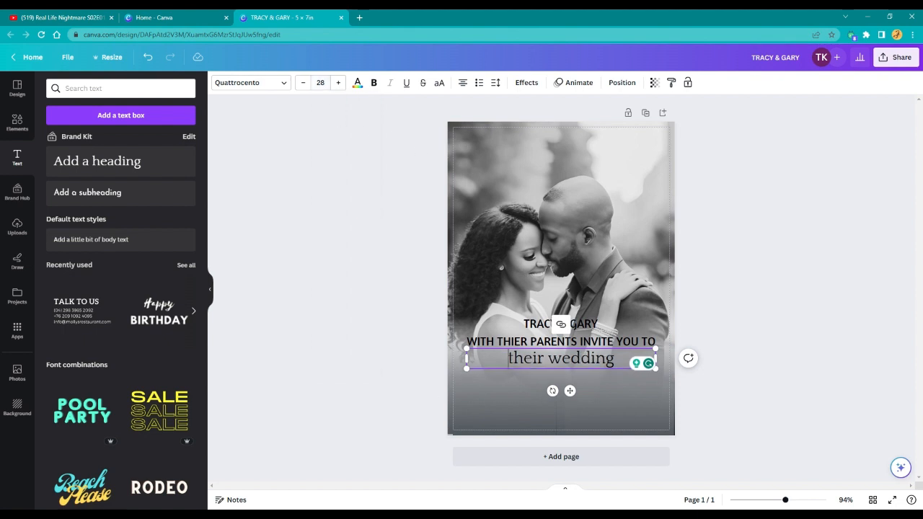
Step: Change the "their wedding" heading's font to the Feeling Passionate script
{"action": "left_click_drag", "start_coordinate": [509, 358], "coordinate": [615, 358]}
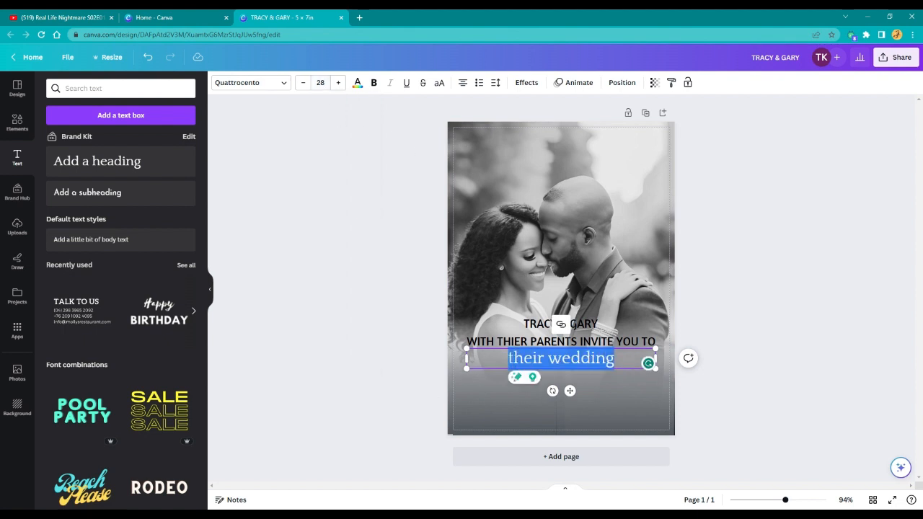
{"action": "left_click", "coordinate": [279, 83]}
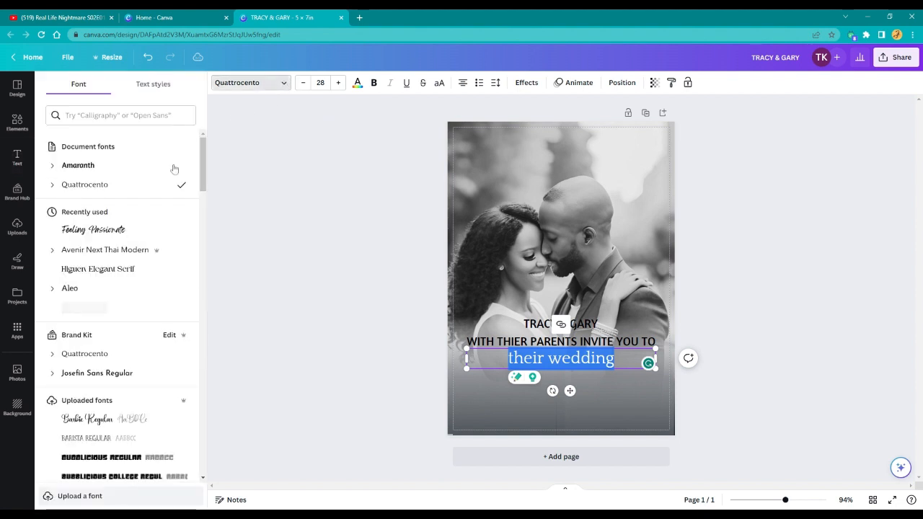
{"action": "left_click", "coordinate": [130, 230]}
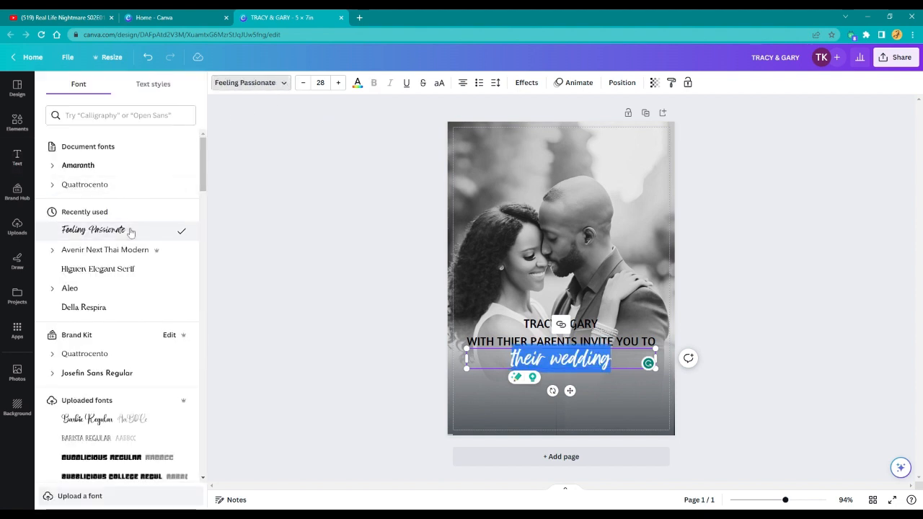
{"action": "left_click", "coordinate": [735, 284]}
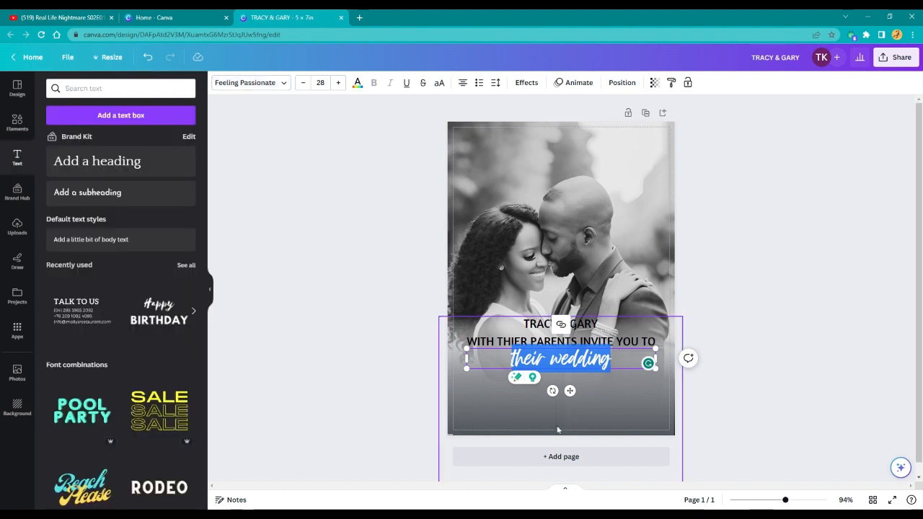
{"action": "left_click", "coordinate": [281, 378]}
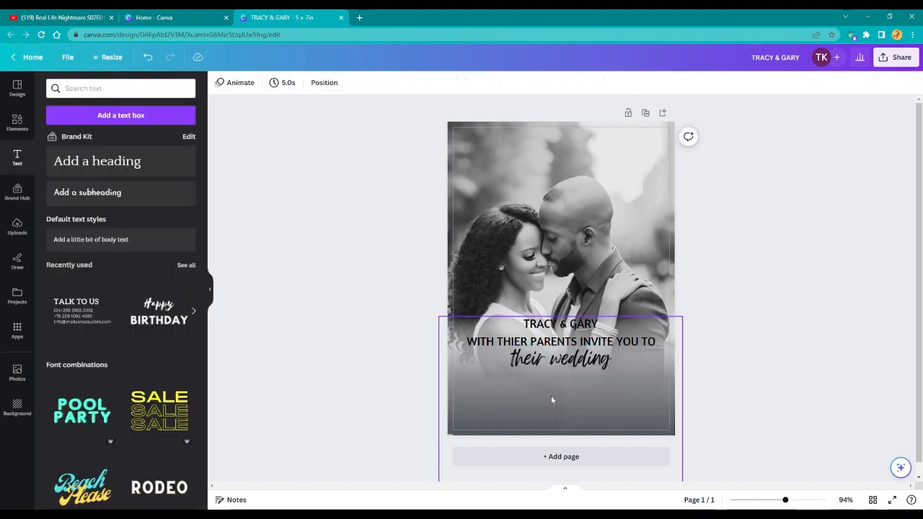
{"action": "left_click", "coordinate": [832, 253]}
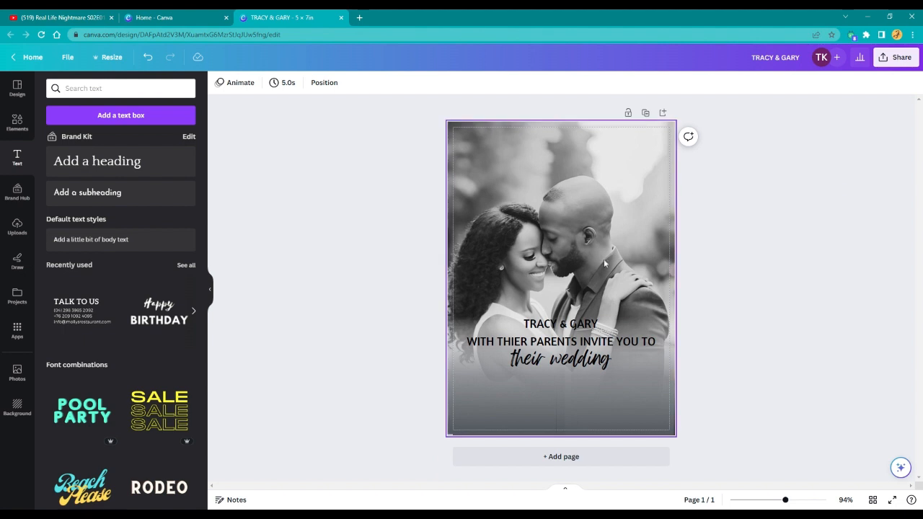
Step: Duplicate the couple's names line and place the copy centred just below "their wedding"
{"action": "left_click", "coordinate": [570, 326]}
{"action": "right_click", "coordinate": [566, 325]}
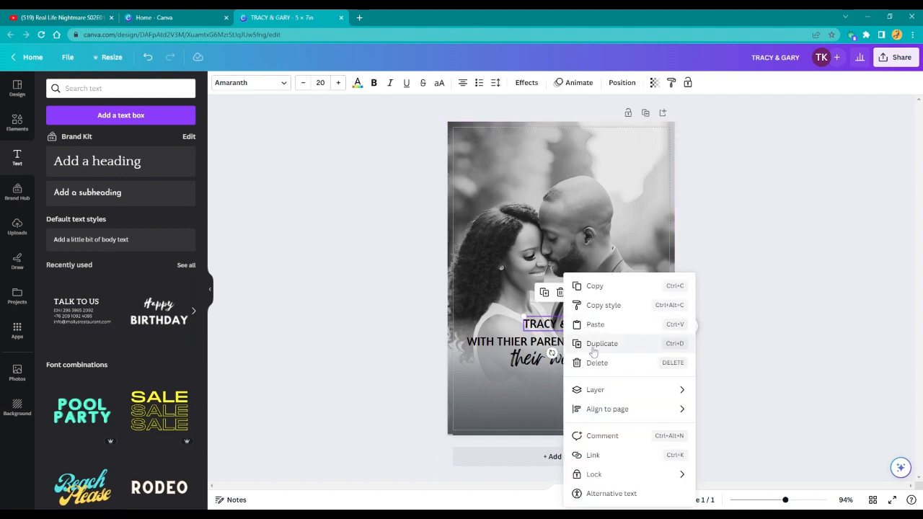
{"action": "left_click", "coordinate": [592, 345]}
{"action": "left_click_drag", "start_coordinate": [570, 356], "coordinate": [565, 406]}
Step: Replace the copied names text with the date line "august 24, 20yy AT 3:30 pm"
{"action": "left_click", "coordinate": [561, 380]}
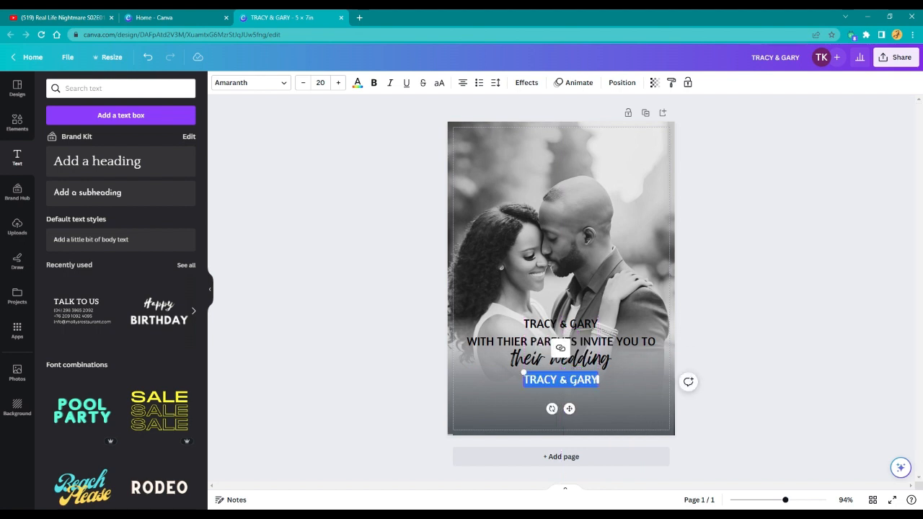
{"action": "type", "text": "augus"}
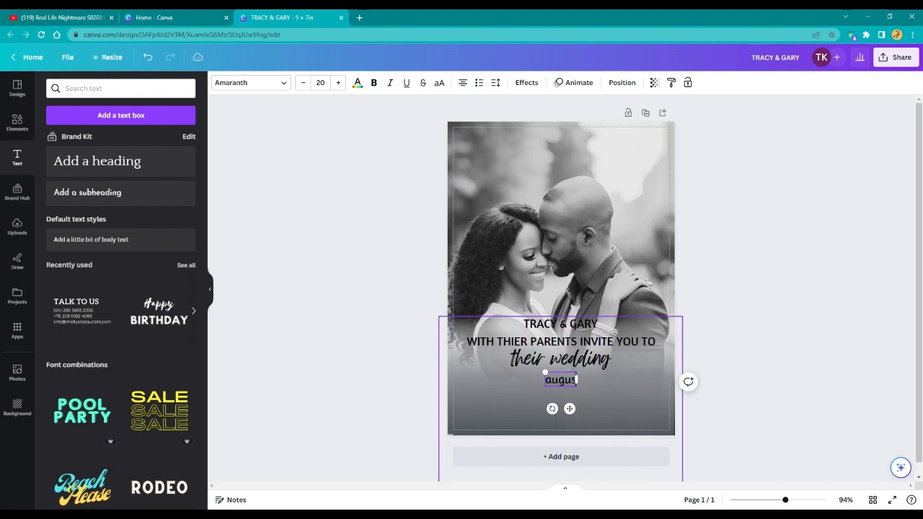
{"action": "type", "text": "t 24,"}
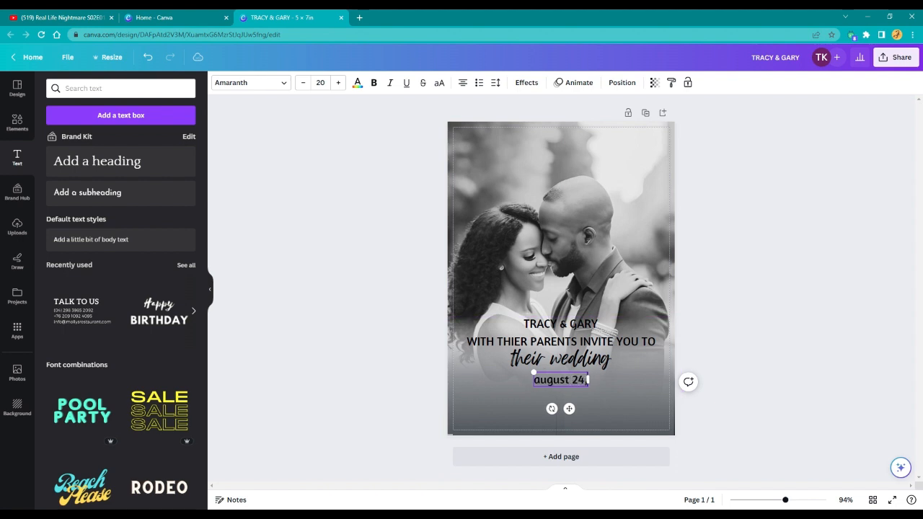
{"action": "type", "text": " 20yu"}
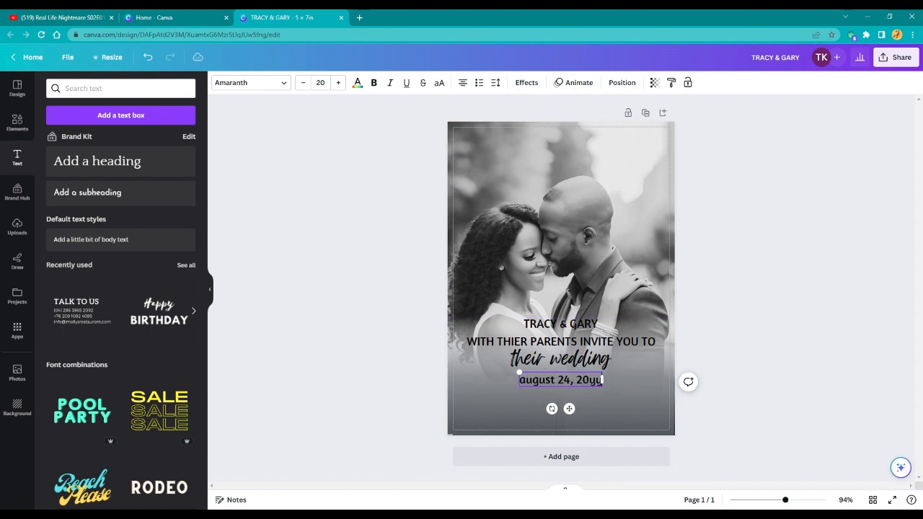
{"action": "key", "text": "BackSpace"}
{"action": "type", "text": "y"}
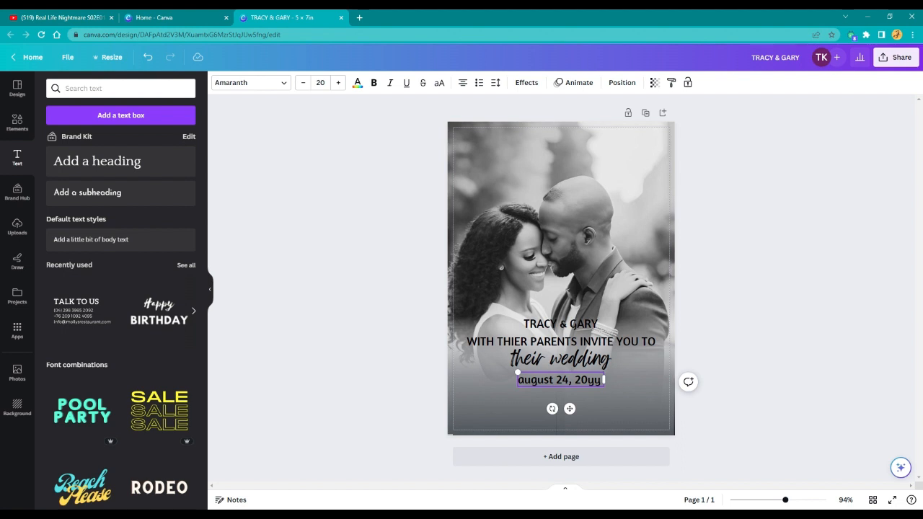
{"action": "type", "text": " AT"}
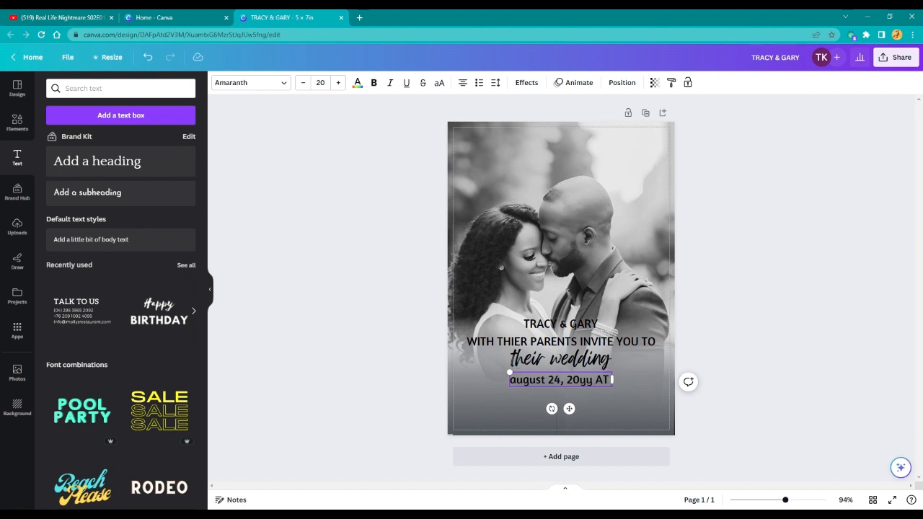
{"action": "type", "text": " 3"}
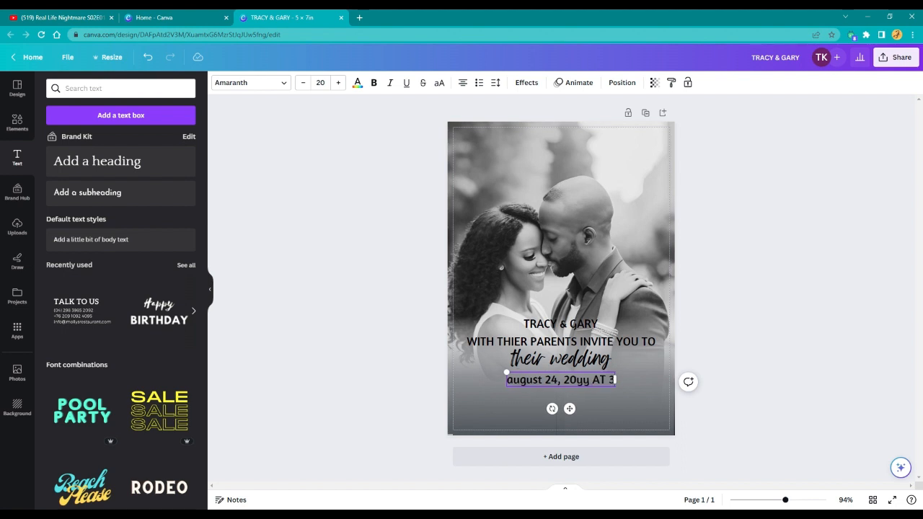
{"action": "type", "text": ":30"}
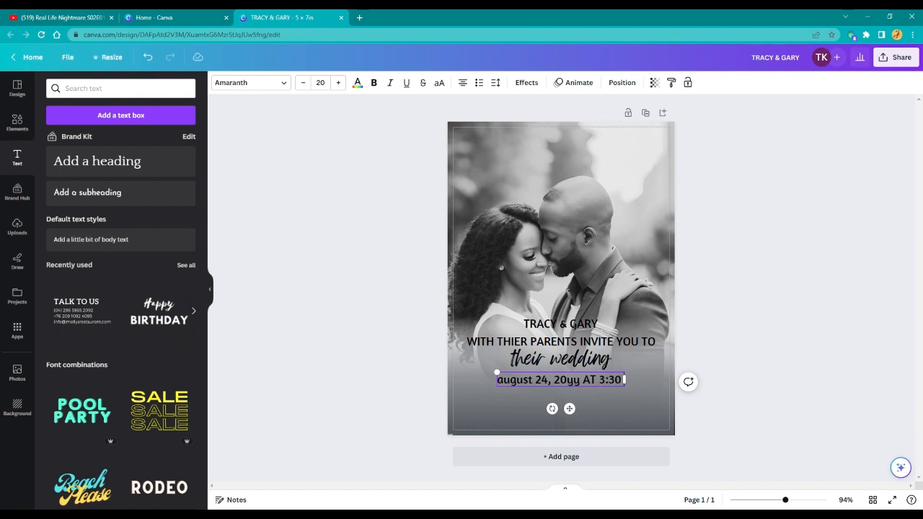
{"action": "type", "text": " pm"}
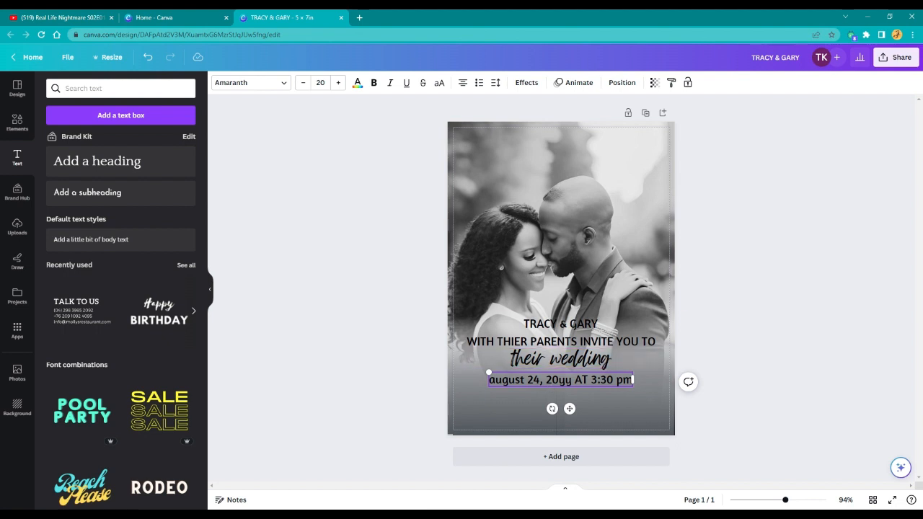
Step: Correct the capitalisation of the date line so it reads "AUGUST 24, 20YY at 3:30 PM"
{"action": "left_click_drag", "start_coordinate": [525, 380], "coordinate": [491, 387]}
{"action": "key", "text": "BackSpace"}
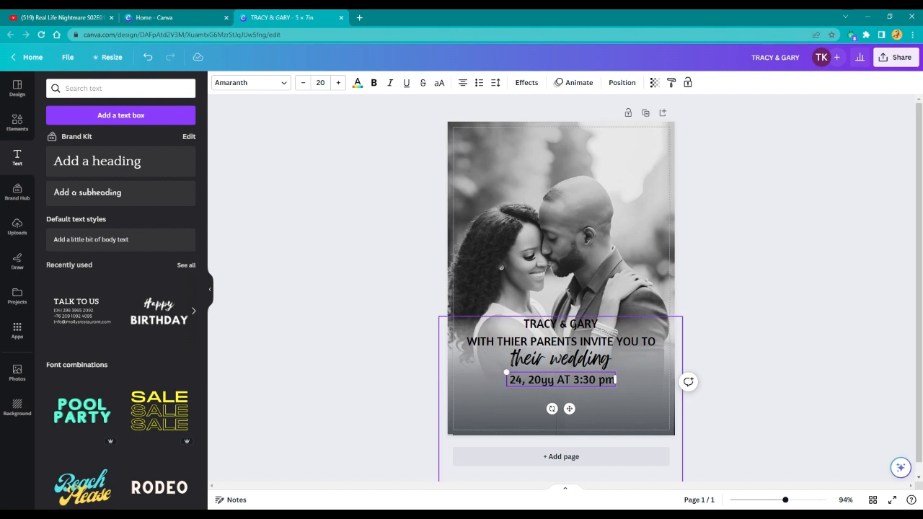
{"action": "type", "text": "AUGUST"}
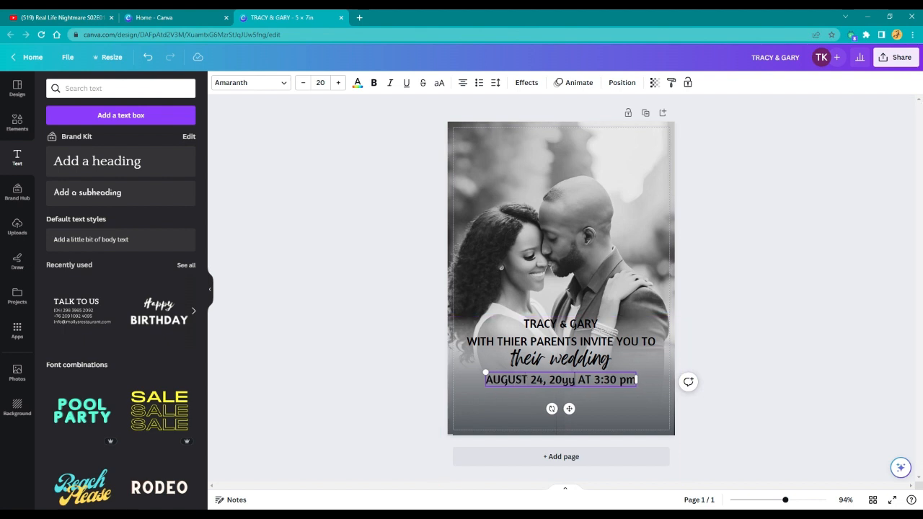
{"action": "left_click_drag", "start_coordinate": [575, 379], "coordinate": [562, 379]}
{"action": "type", "text": "YY"}
{"action": "double_click", "coordinate": [584, 379]}
{"action": "type", "text": "at"}
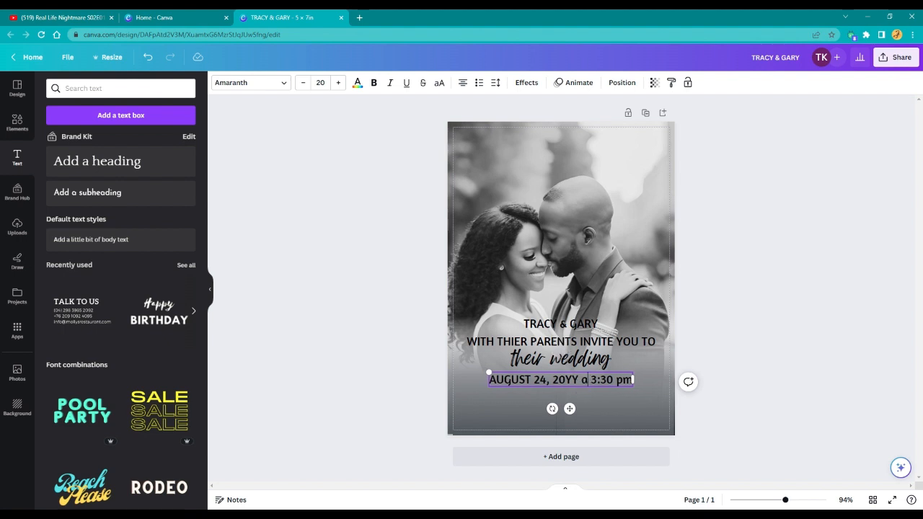
{"action": "double_click", "coordinate": [627, 379]}
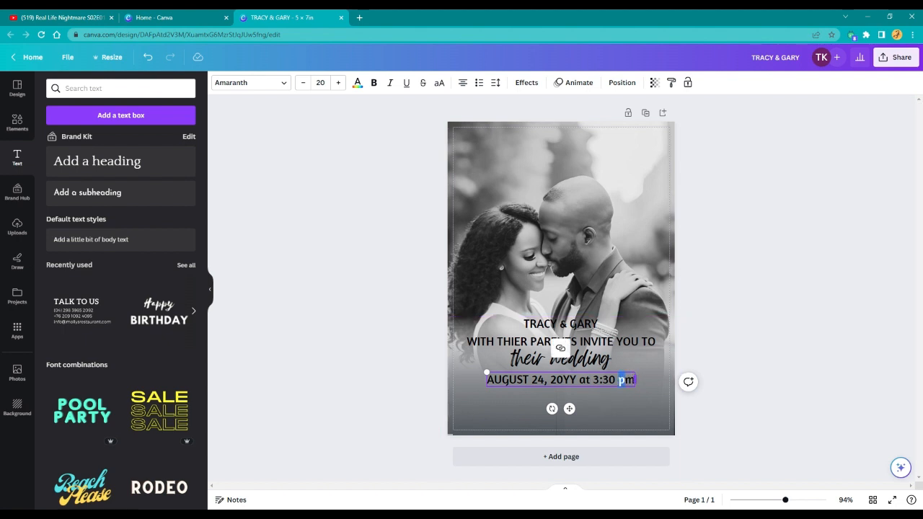
{"action": "type", "text": "PM"}
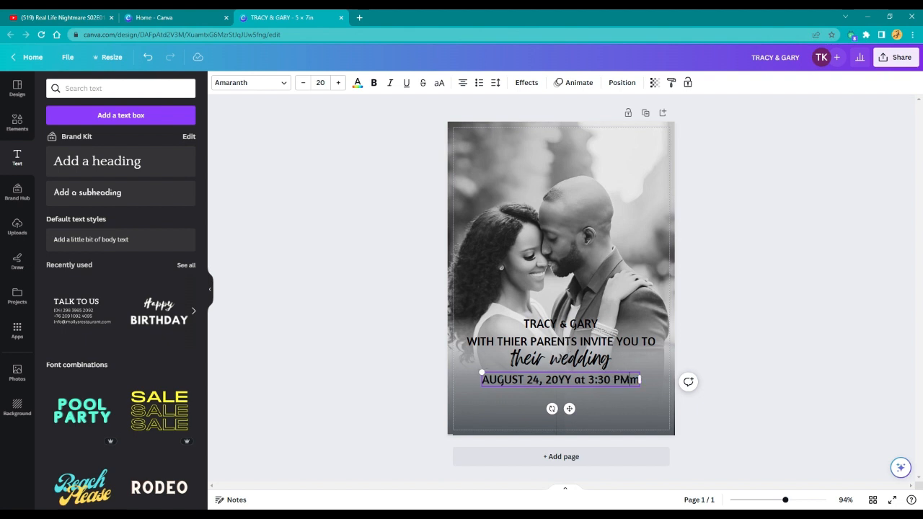
{"action": "key", "text": "Delete"}
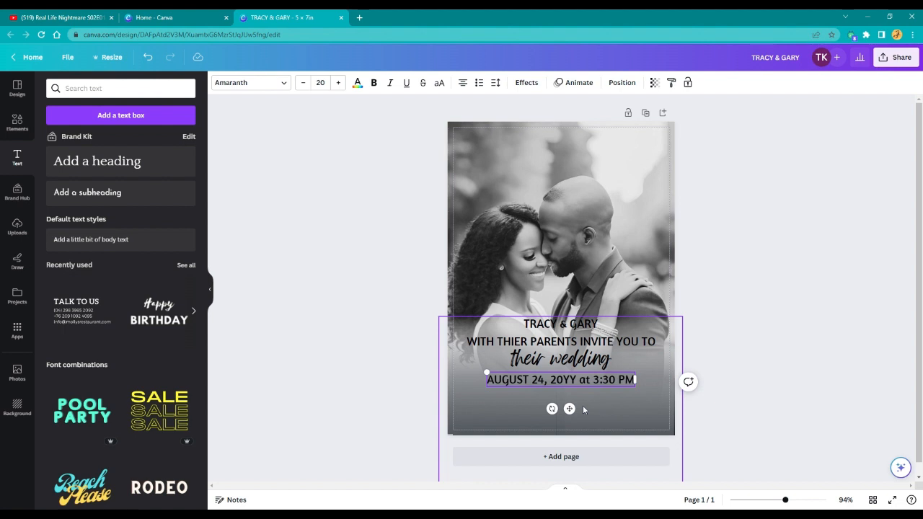
{"action": "left_click", "coordinate": [758, 384]}
Step: Move the date line up slightly, closer to "their wedding", and set its font size to 15
{"action": "left_click", "coordinate": [575, 384]}
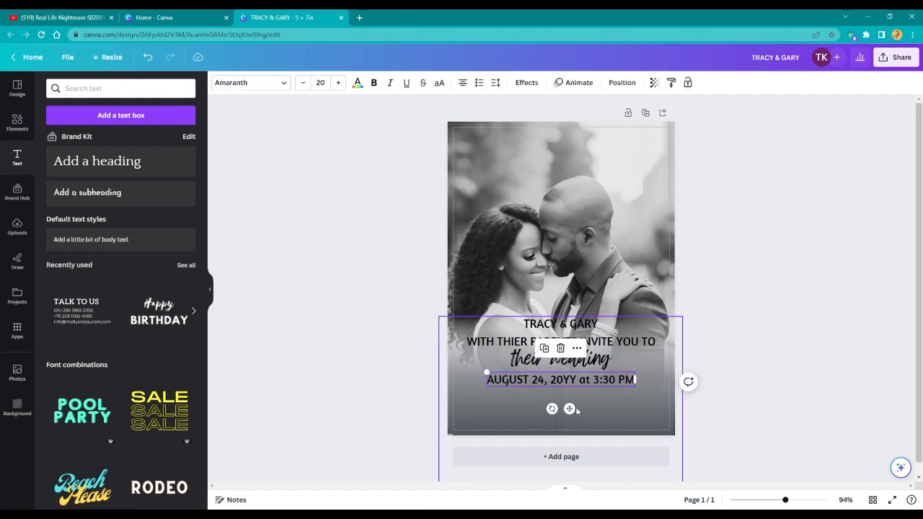
{"action": "left_click_drag", "start_coordinate": [569, 409], "coordinate": [569, 408]}
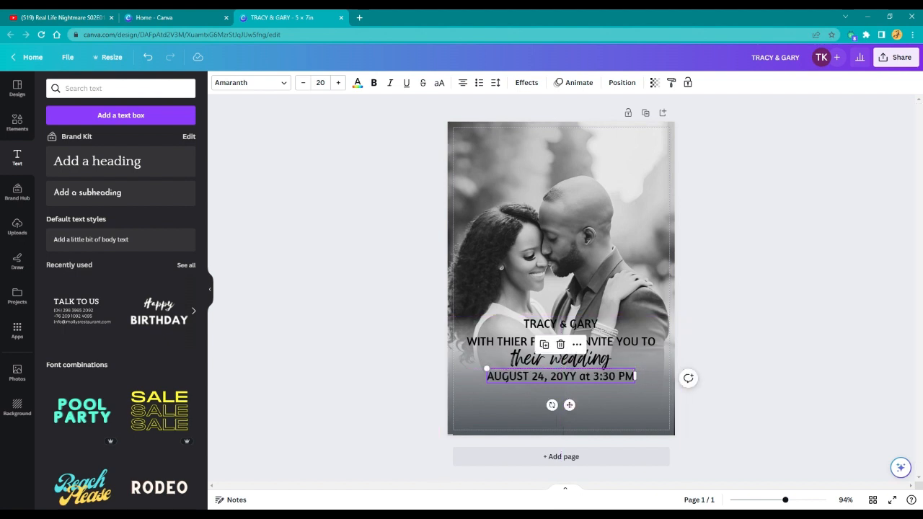
{"action": "left_click", "coordinate": [494, 379]}
{"action": "left_click_drag", "start_coordinate": [488, 377], "coordinate": [646, 374]}
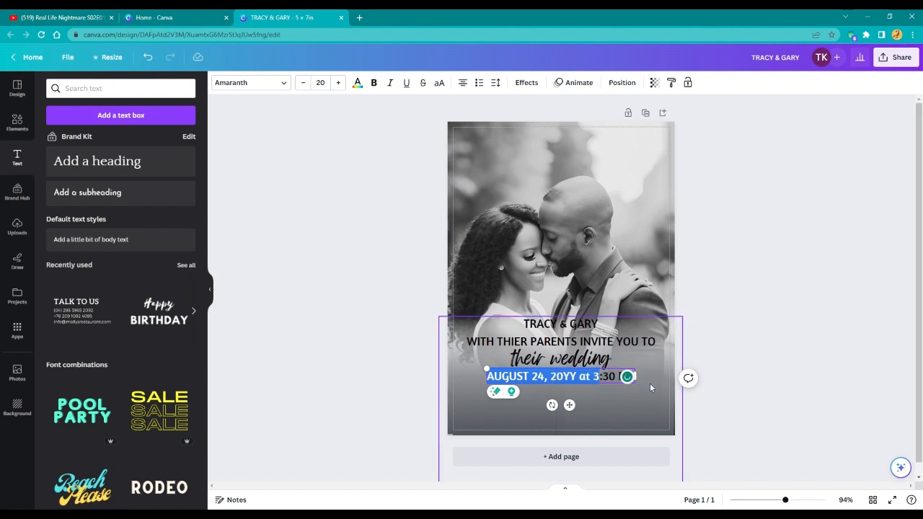
{"action": "left_click", "coordinate": [320, 82]}
{"action": "type", "text": "15"}
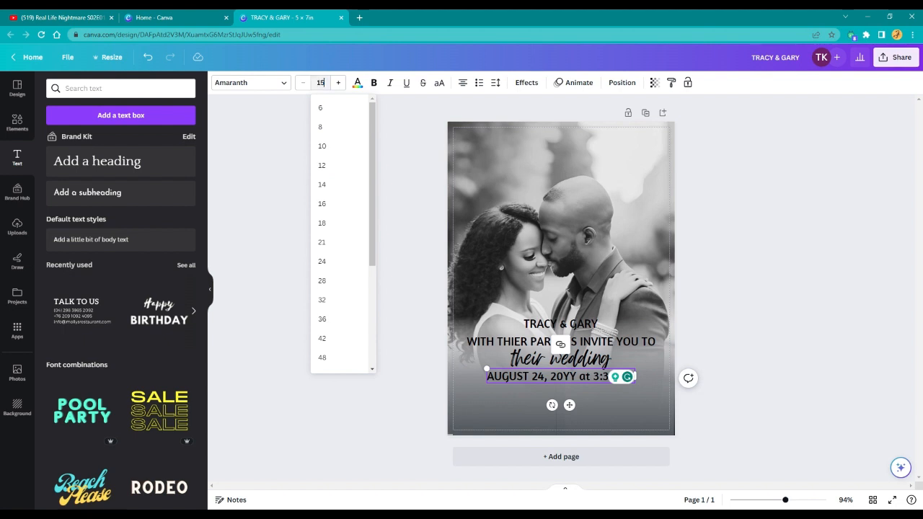
{"action": "key", "text": "Return"}
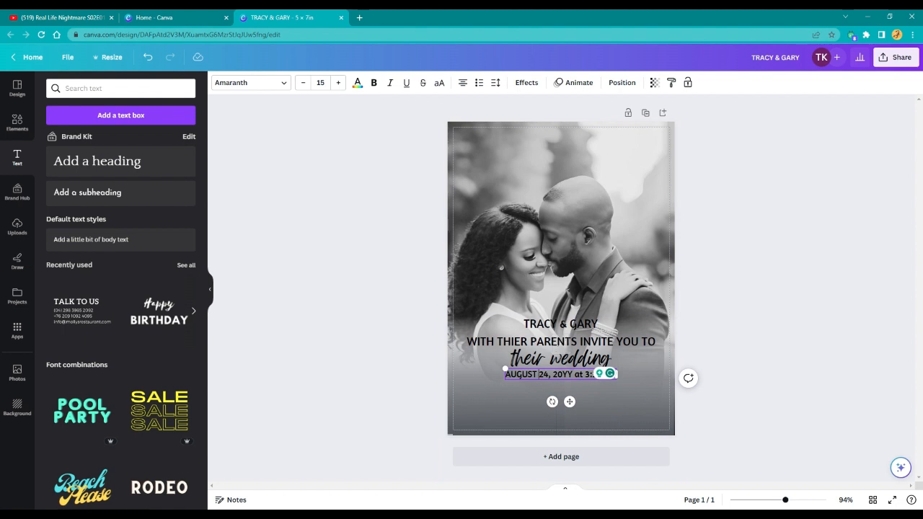
{"action": "left_click", "coordinate": [626, 398]}
Step: Duplicate the date line and place the copy centred directly beneath the original
{"action": "left_click", "coordinate": [520, 375]}
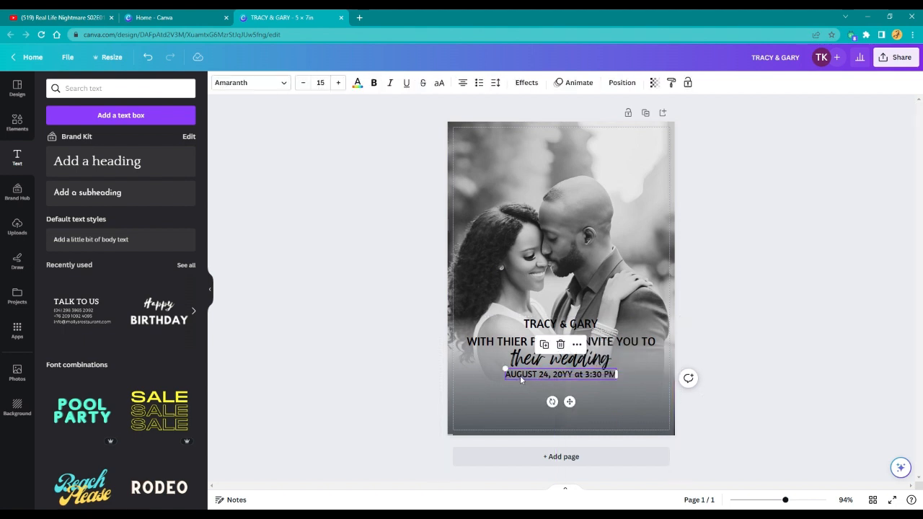
{"action": "right_click", "coordinate": [520, 375]}
{"action": "left_click", "coordinate": [552, 344]}
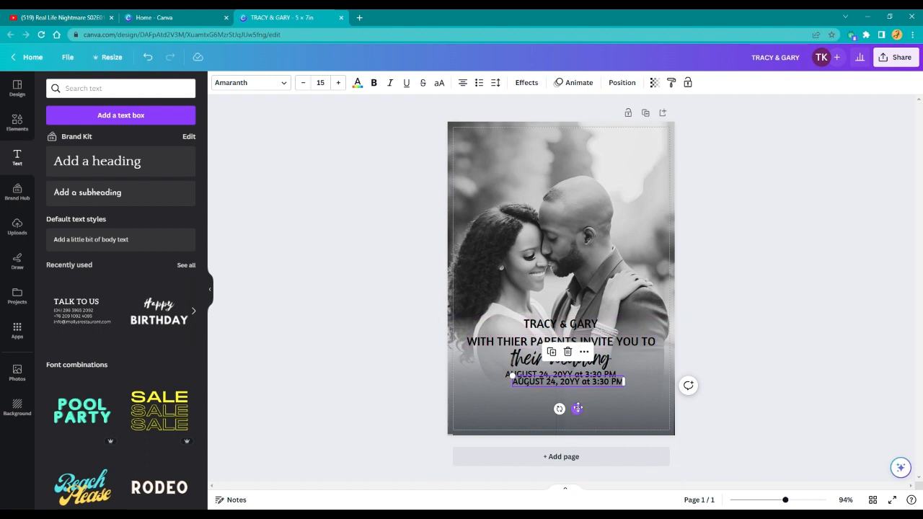
{"action": "left_click_drag", "start_coordinate": [577, 409], "coordinate": [571, 421]}
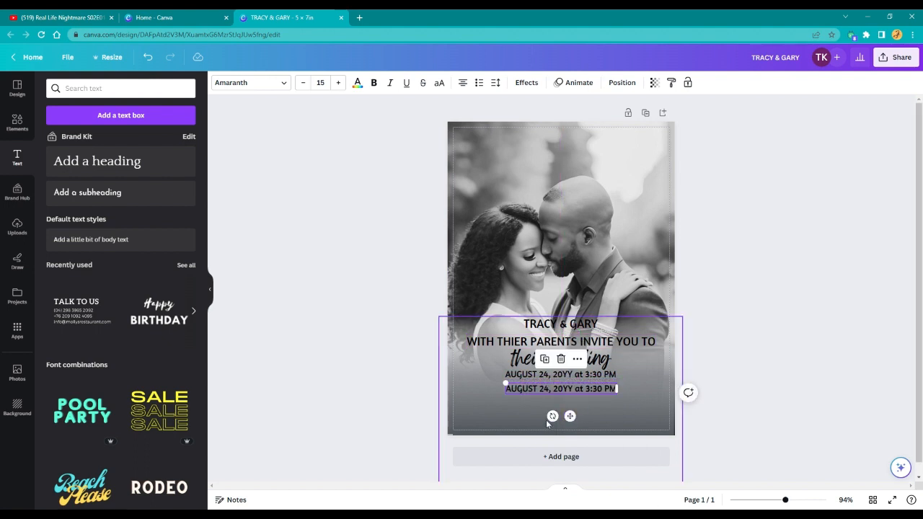
Step: Replace the copied date text with the venue on two lines: "KALAHARI RESORT" and "CHICAGO, ILLINOIS"
{"action": "double_click", "coordinate": [517, 390]}
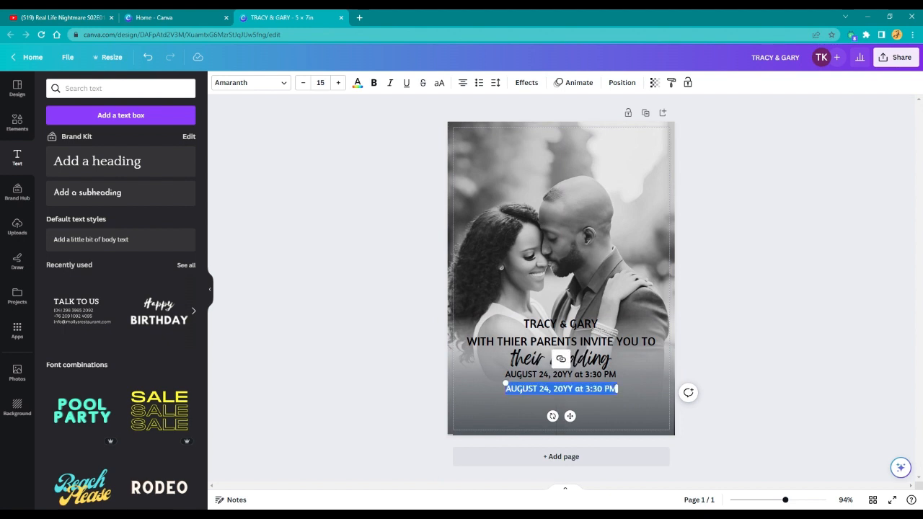
{"action": "type", "text": "KAL"}
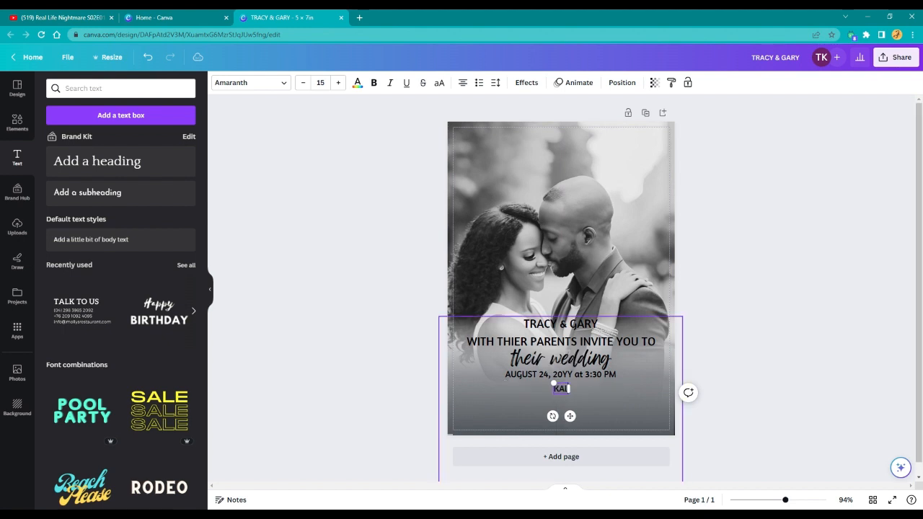
{"action": "type", "text": "AHARI RESORT"}
{"action": "key", "text": "Return"}
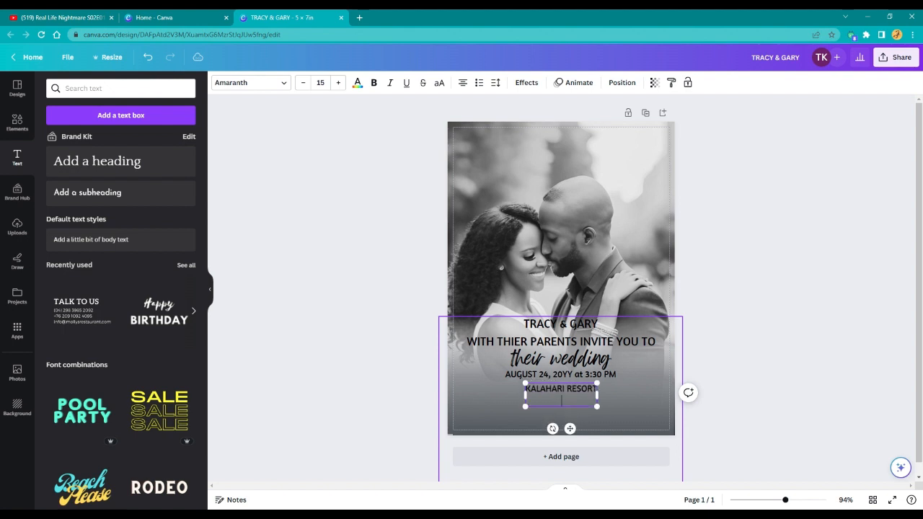
{"action": "type", "text": "CHICAGO, ILLINOIS"}
{"action": "left_click", "coordinate": [765, 373]}
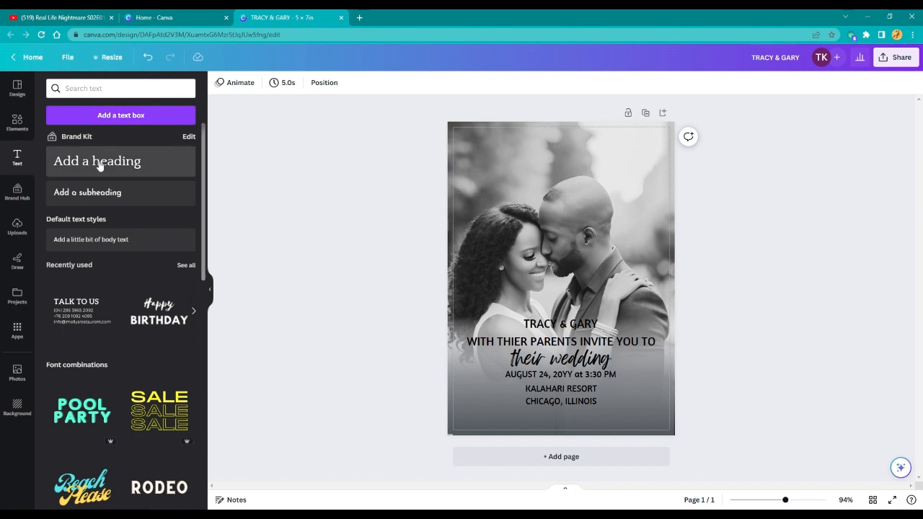
Step: Duplicate the date line and place the copy centred directly beneath the "CHICAGO, ILLINOIS" line
{"action": "left_click", "coordinate": [531, 380]}
{"action": "right_click", "coordinate": [532, 373]}
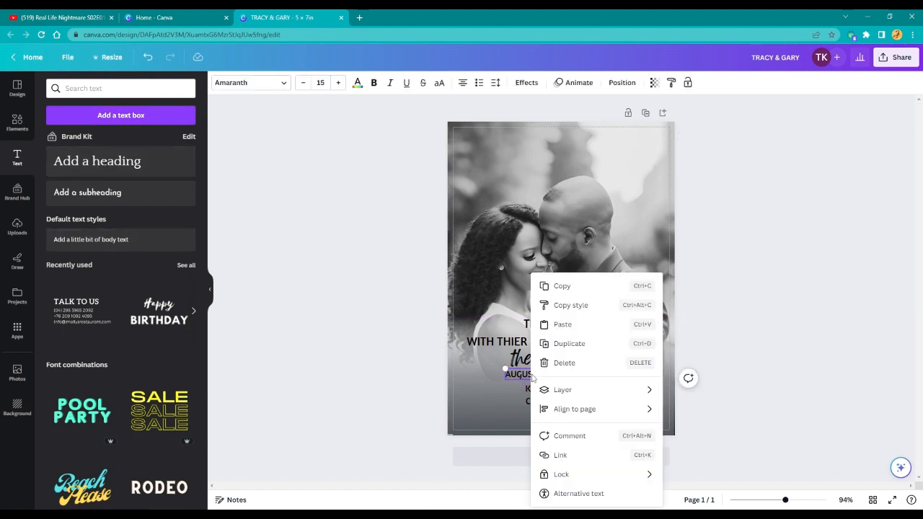
{"action": "left_click", "coordinate": [553, 342]}
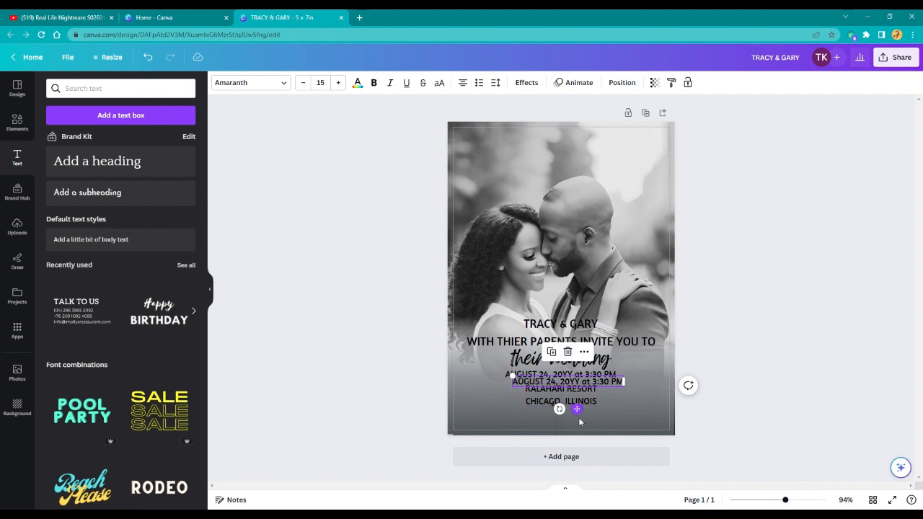
{"action": "left_click_drag", "start_coordinate": [576, 409], "coordinate": [571, 446]}
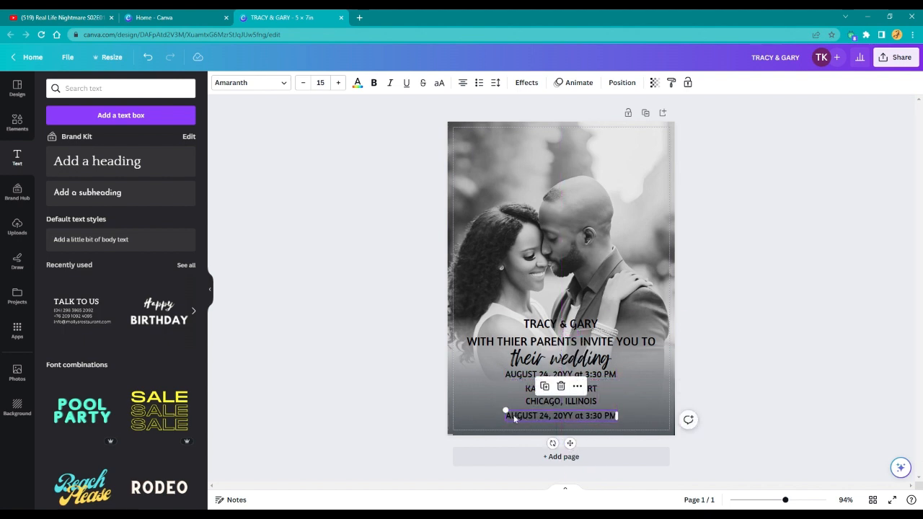
Step: Replace the text of the bottom date copy with "RECEPTION TO FOLLOW"
{"action": "key", "text": "ctrl+a"}
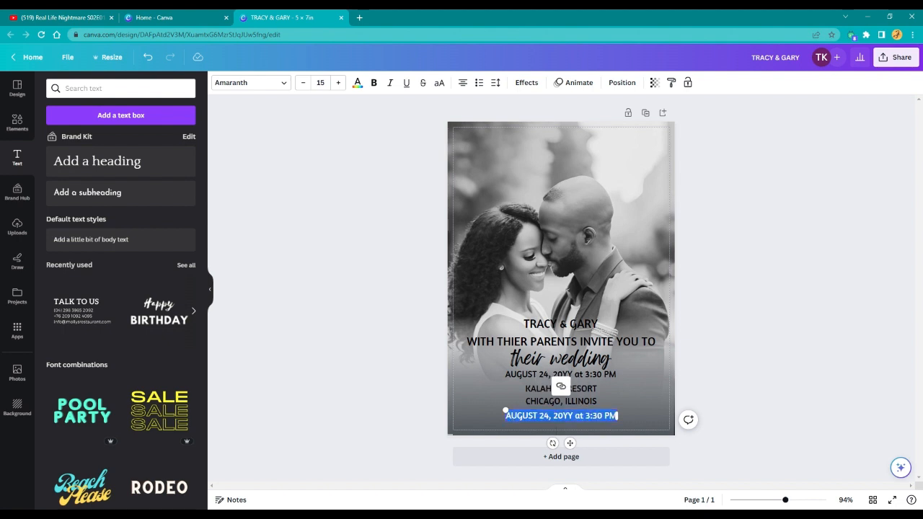
{"action": "type", "text": "REC"}
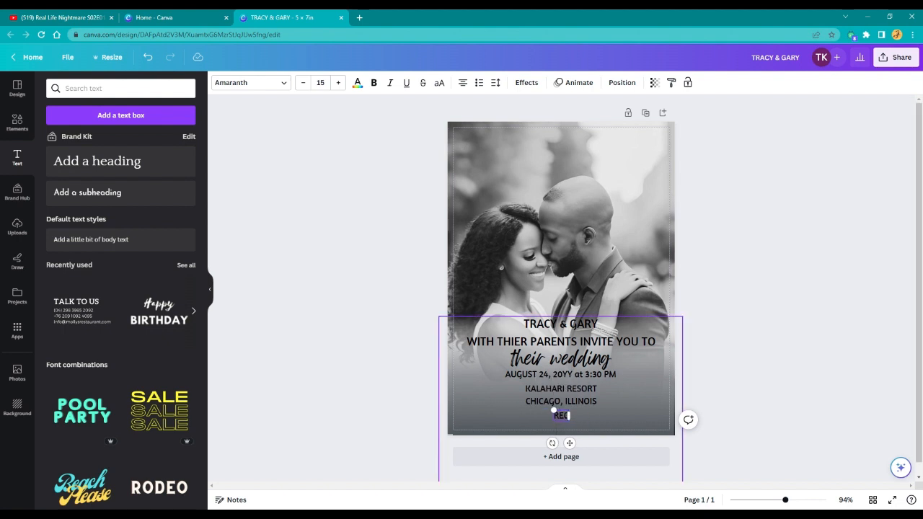
{"action": "type", "text": "EPTION TO FOLLOW"}
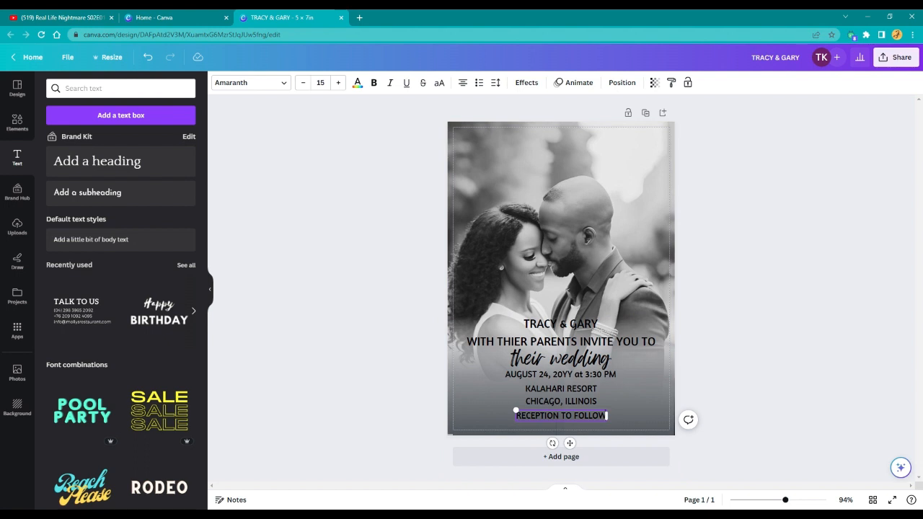
Step: Set the font size of "RECEPTION TO FOLLOW" to 10 and move the line down slightly, keeping it centred
{"action": "left_click_drag", "start_coordinate": [517, 416], "coordinate": [652, 406]}
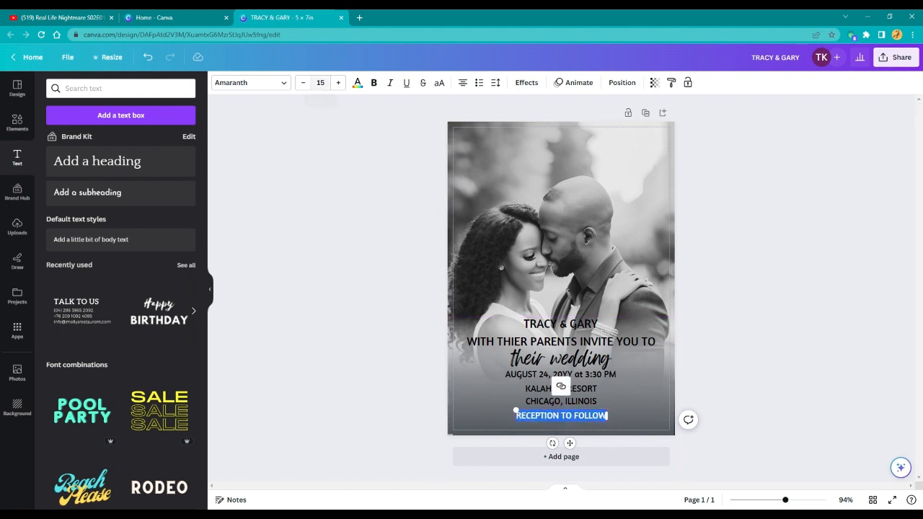
{"action": "left_click", "coordinate": [320, 83]}
{"action": "type", "text": "10"}
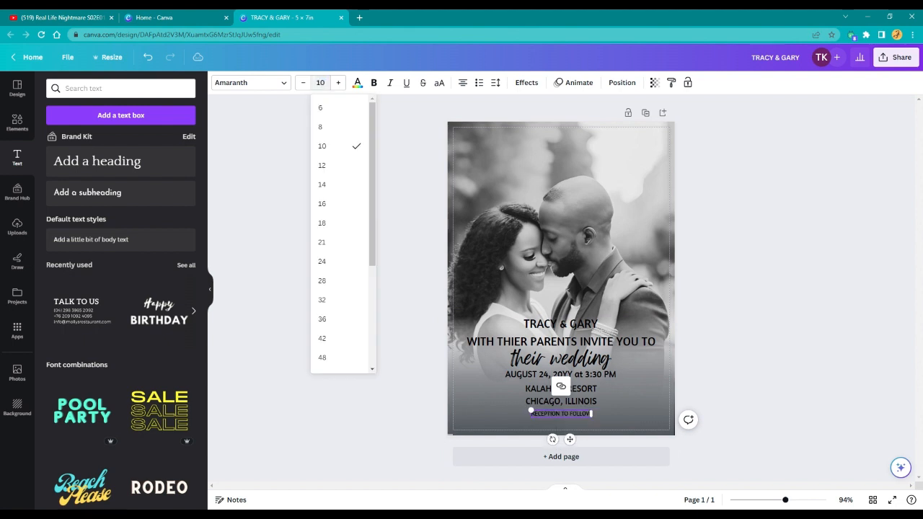
{"action": "key", "text": "Return"}
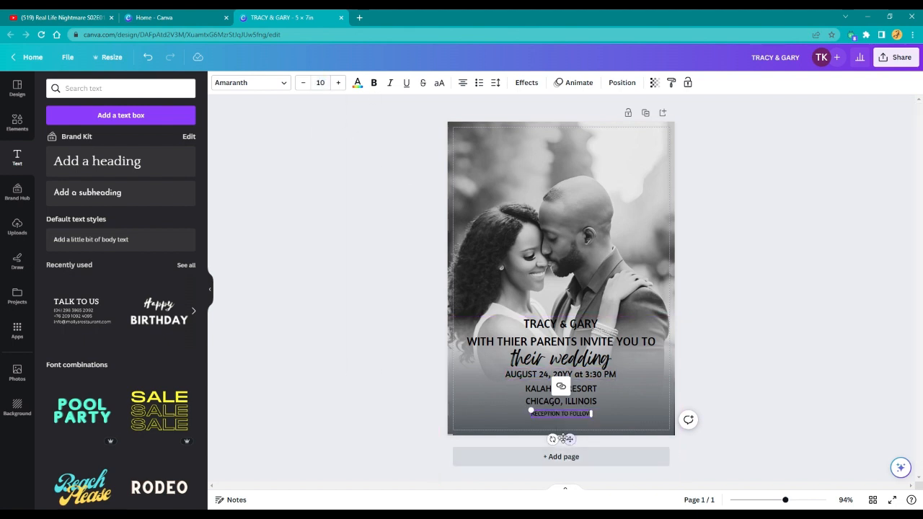
{"action": "left_click_drag", "start_coordinate": [570, 439], "coordinate": [570, 443]}
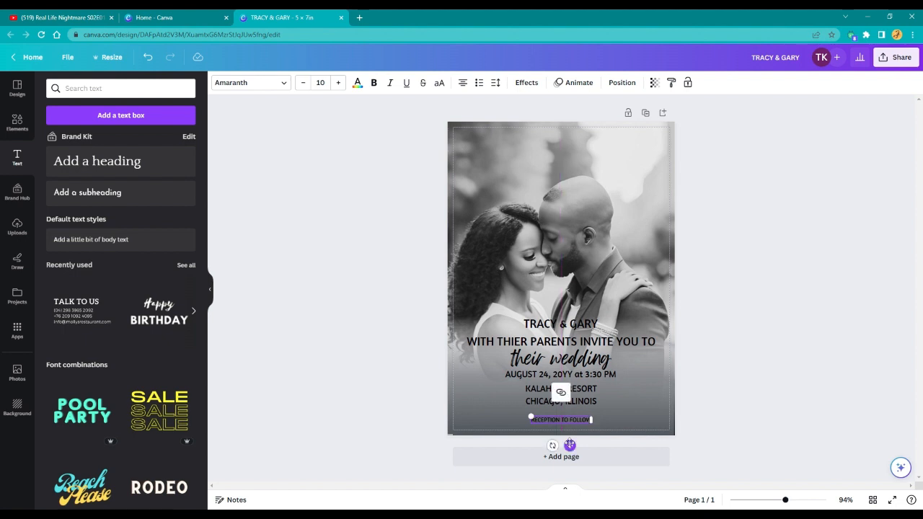
{"action": "left_click", "coordinate": [761, 335]}
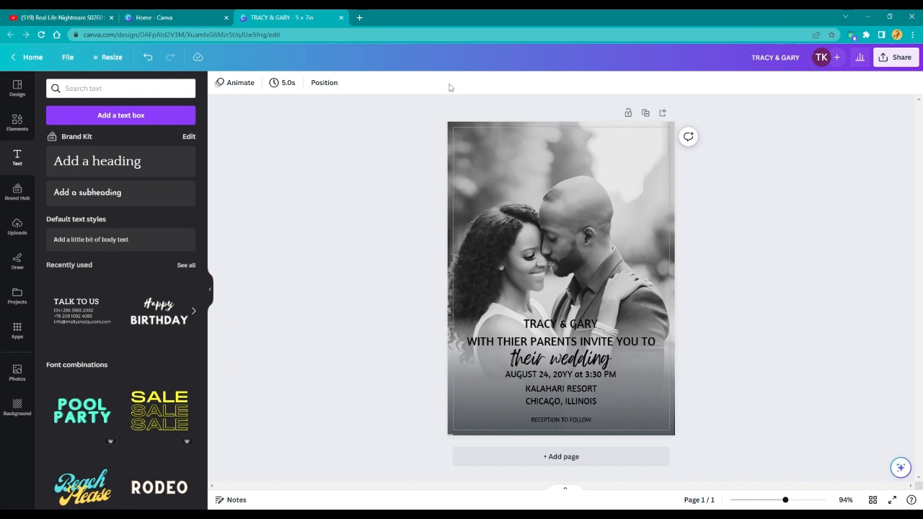
Step: Save the finished invitation design
{"action": "left_click", "coordinate": [69, 57]}
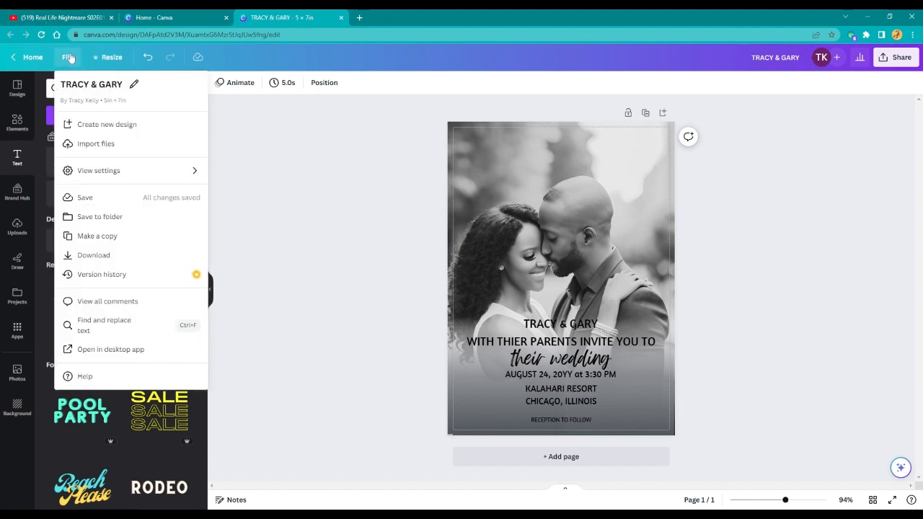
{"action": "left_click", "coordinate": [85, 202]}
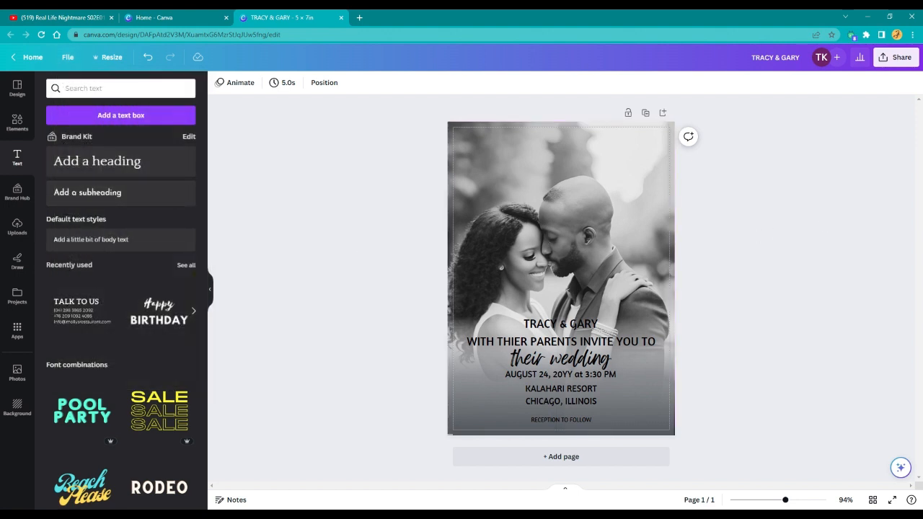
Step: Examine the design's download settings and the file types offered for export, then close them without downloading
{"action": "left_click", "coordinate": [900, 59]}
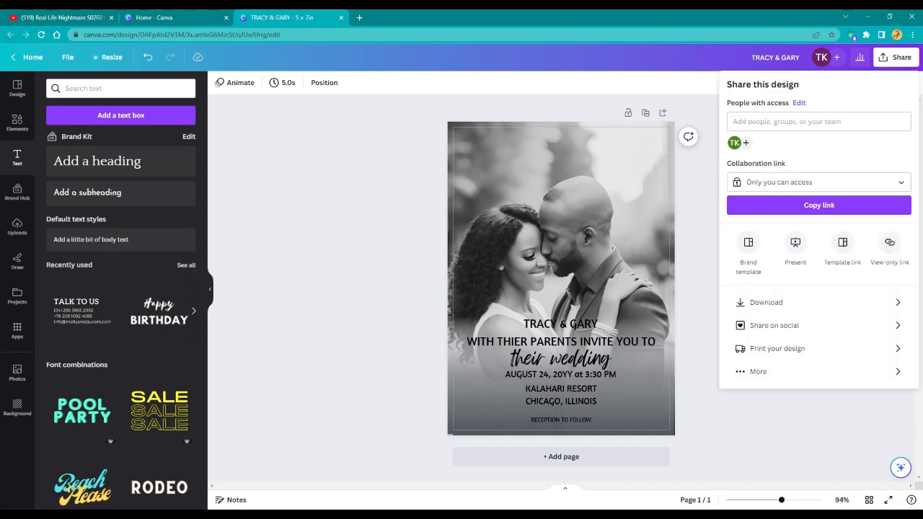
{"action": "left_click", "coordinate": [773, 303]}
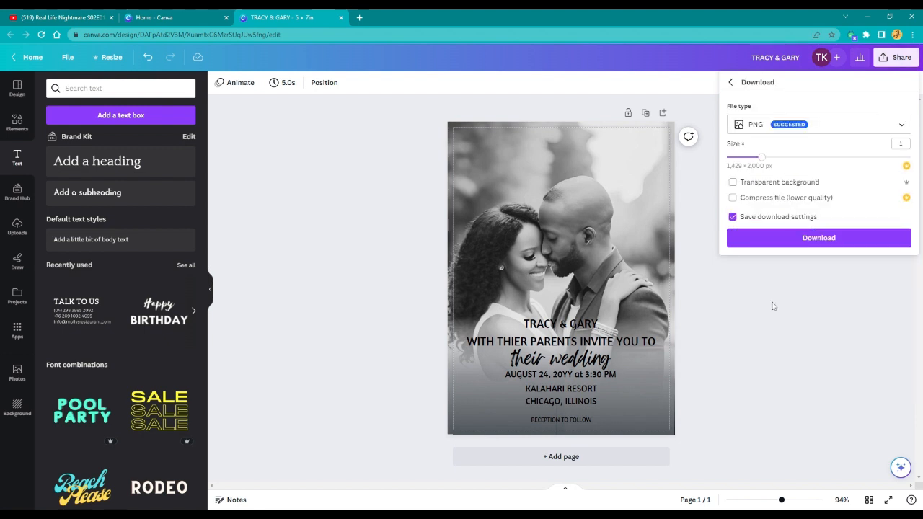
{"action": "left_click", "coordinate": [880, 133]}
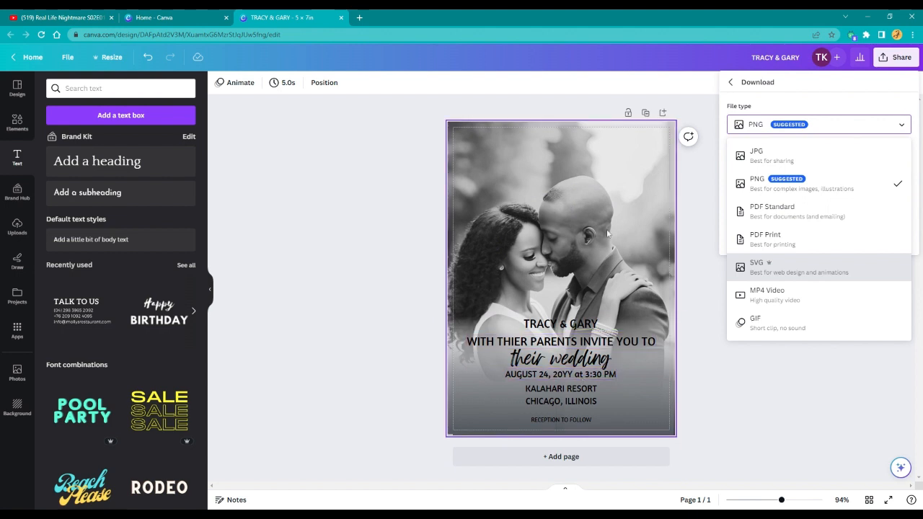
{"action": "left_click", "coordinate": [757, 374]}
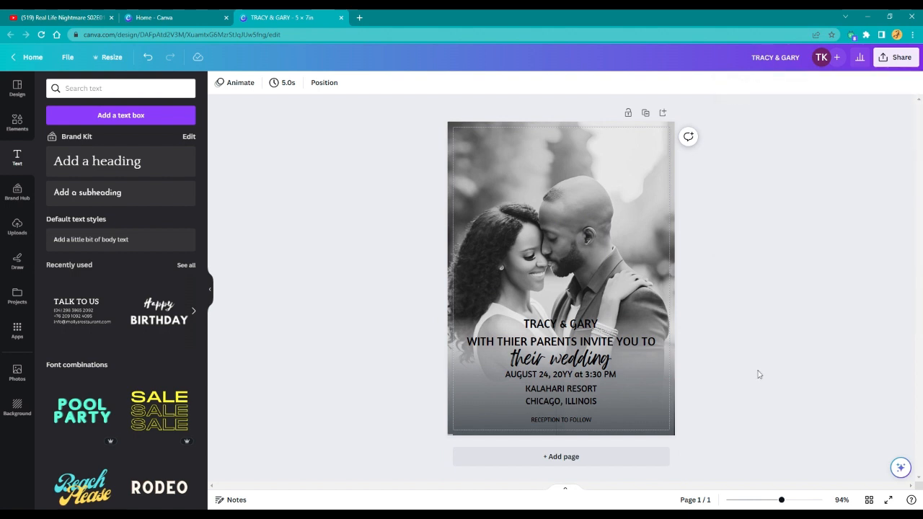